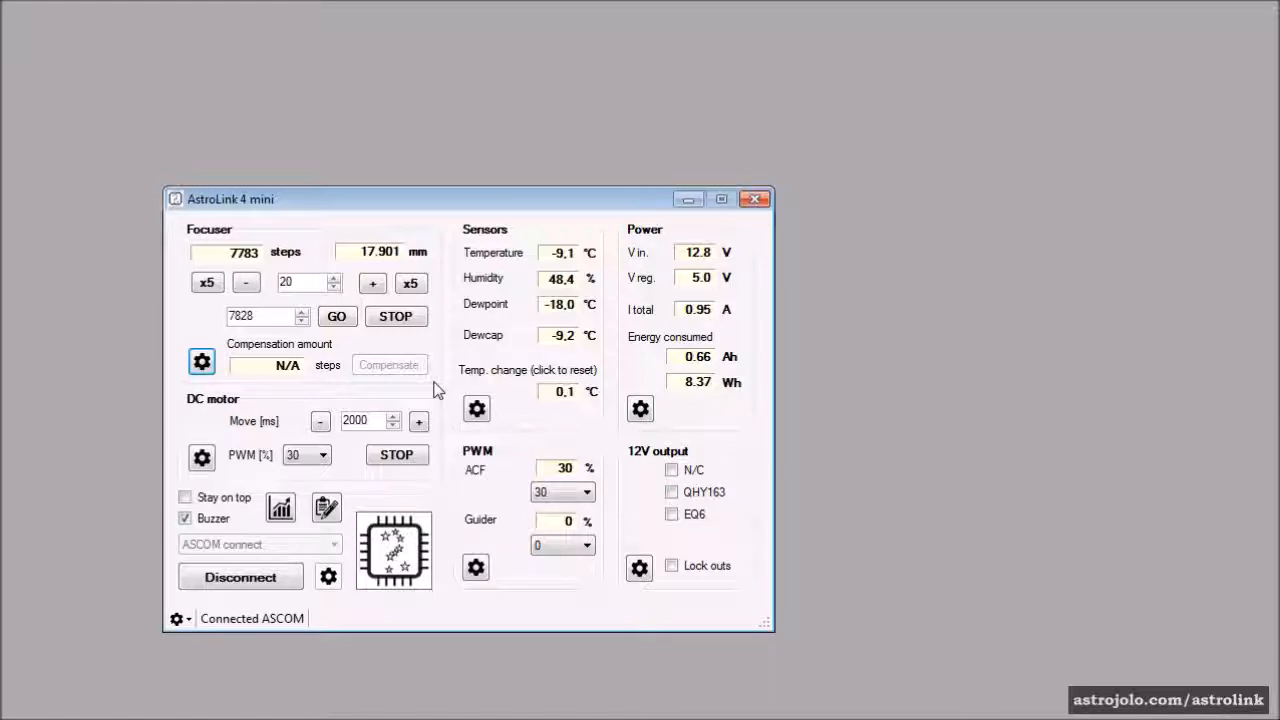
Step: Select Microstepping as the stepper type in the focuser settings and save the settings
click(203, 364)
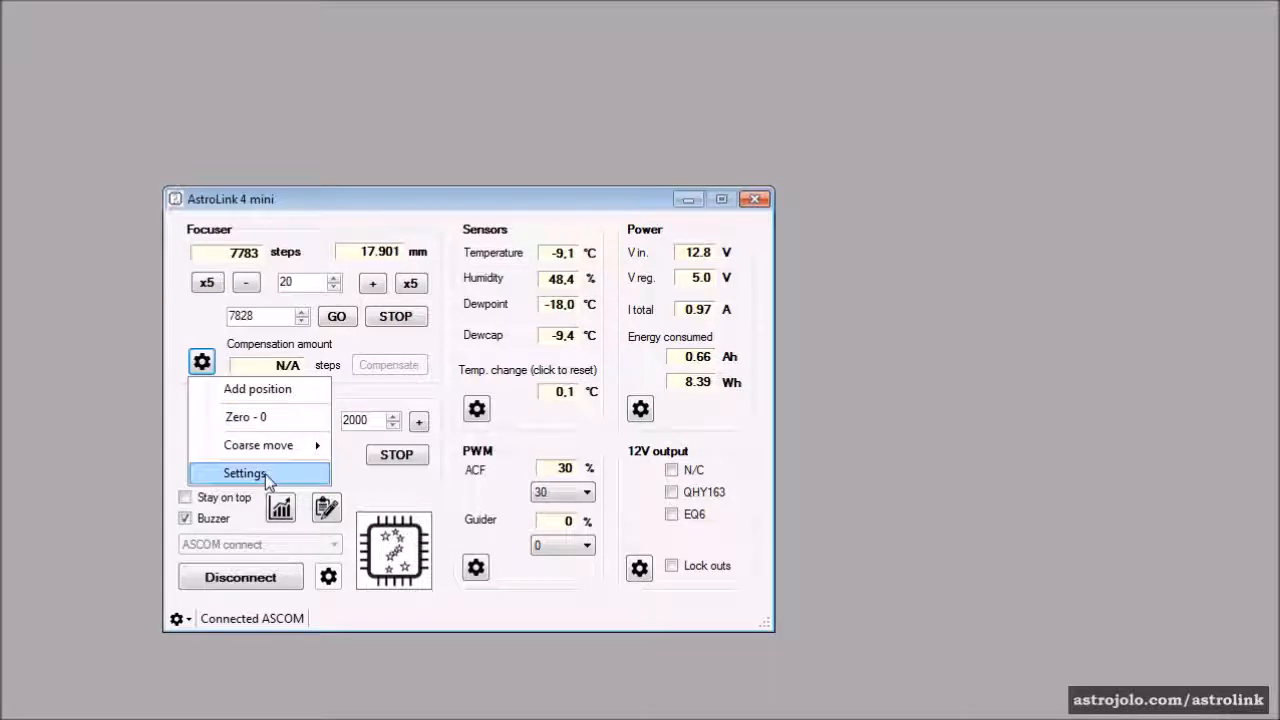
click(266, 475)
drag(110, 106, 171, 108)
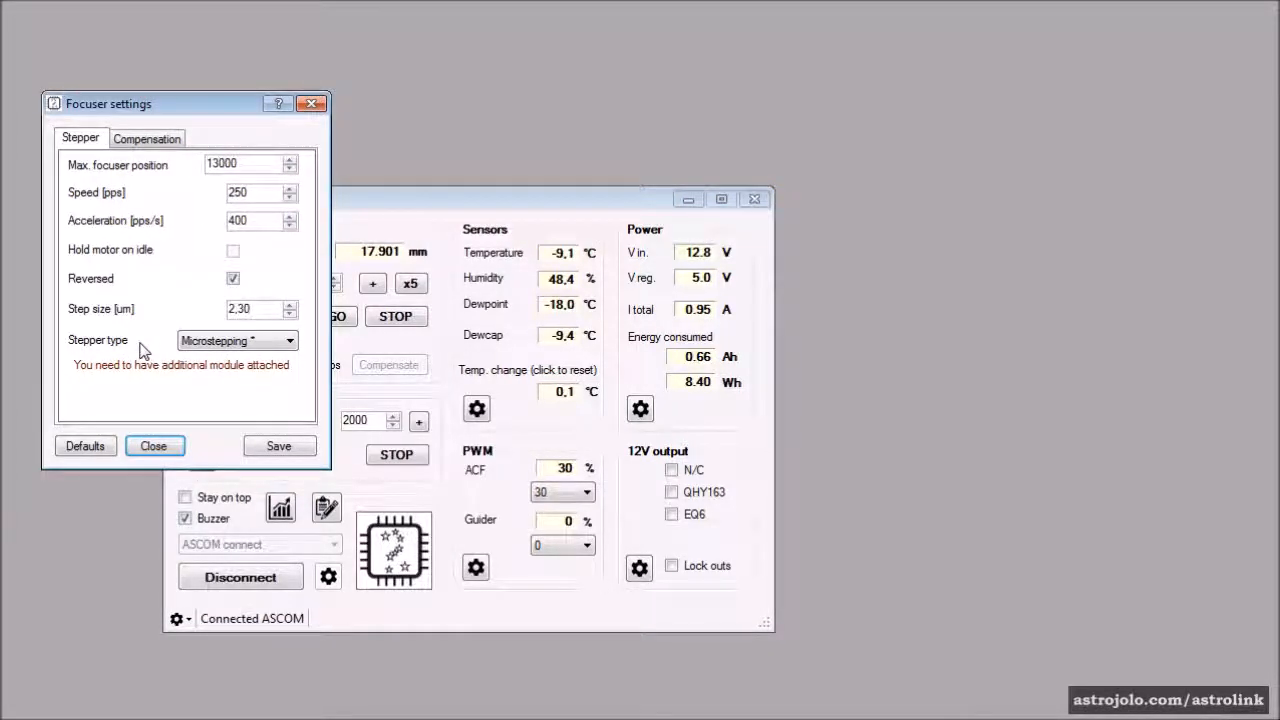
click(288, 341)
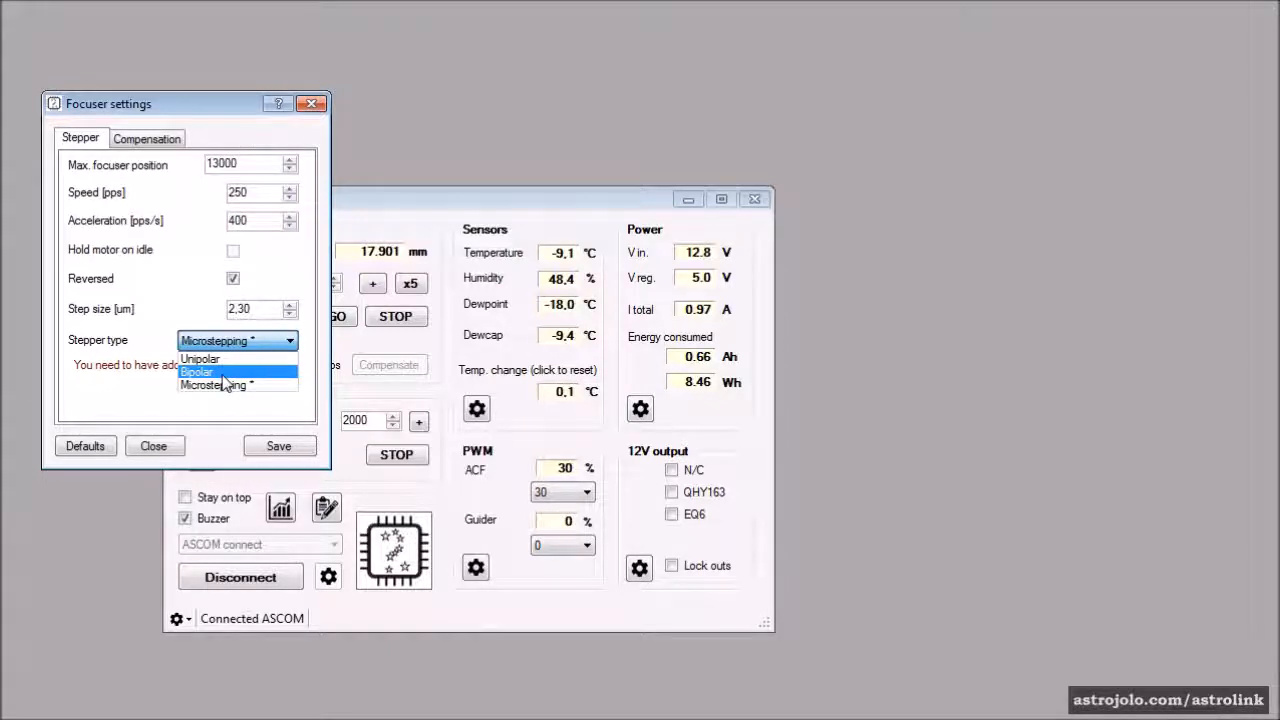
click(256, 385)
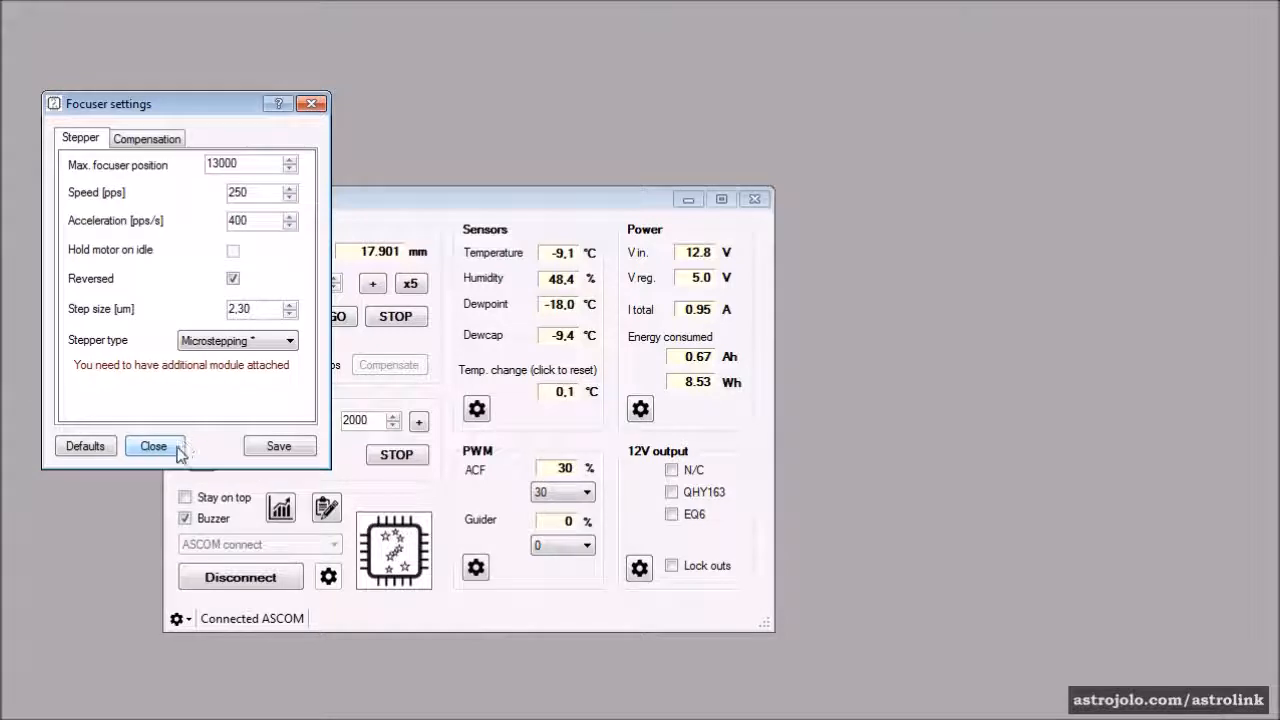
click(272, 447)
click(560, 400)
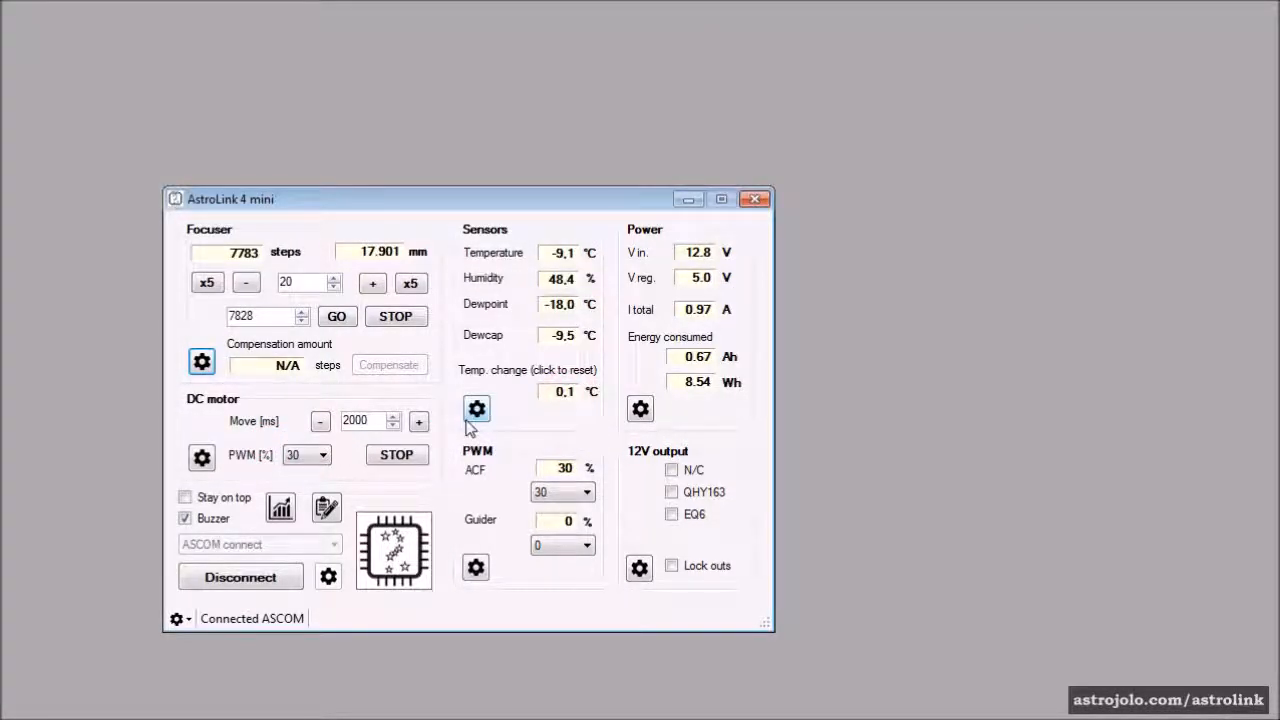
Step: Set the focuser's relative move size to 200 steps
click(307, 283)
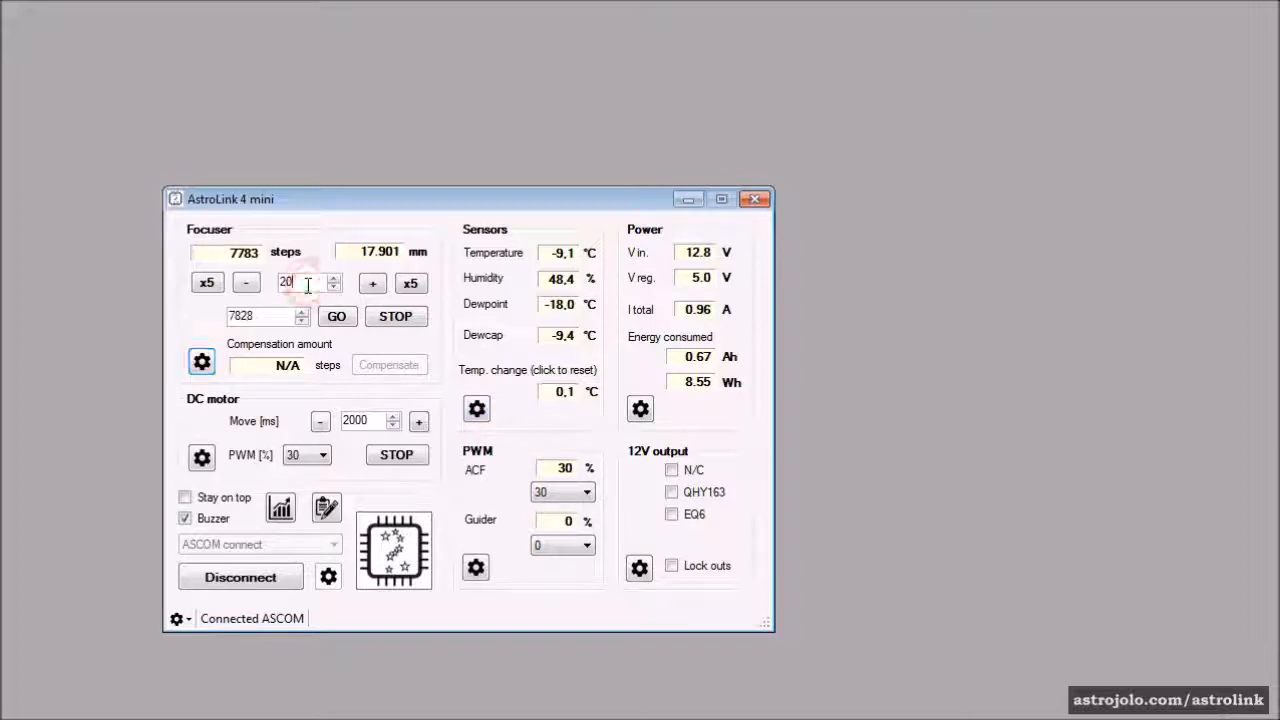
text(0)
drag(312, 286, 277, 284)
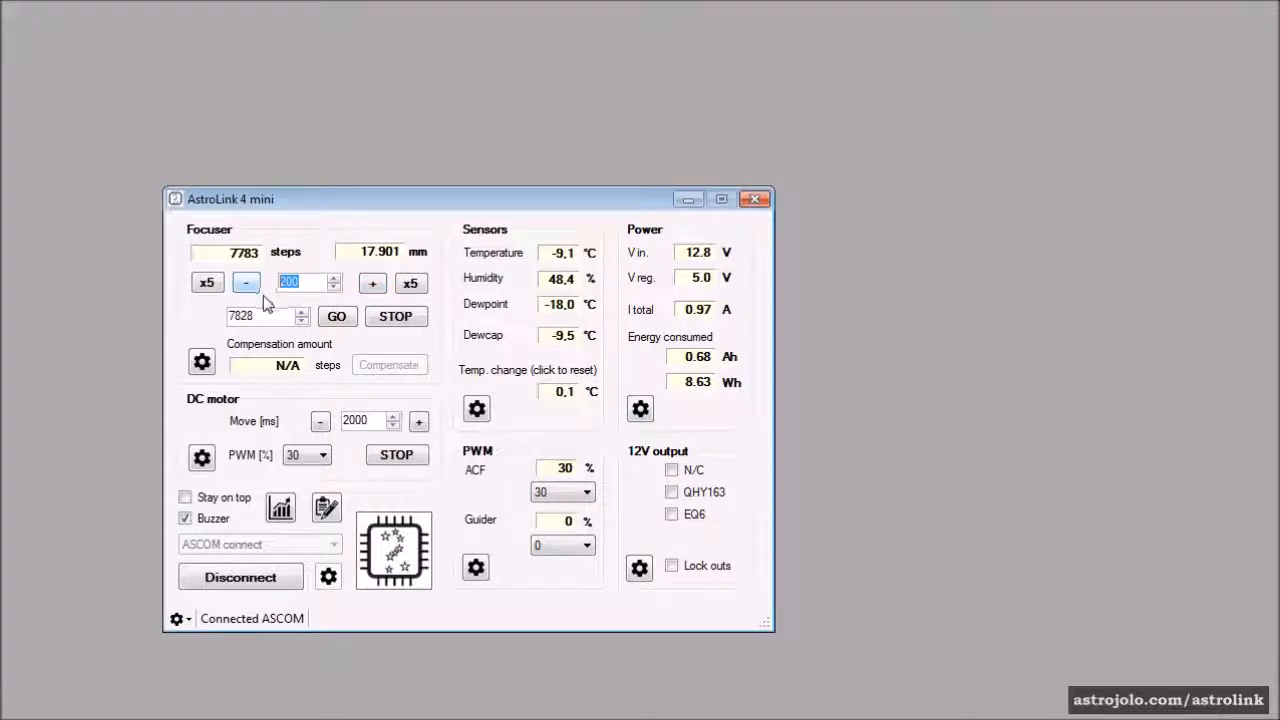
Step: Review the stepper's speed, acceleration, direction and step size in the focuser settings, and close them without changes
click(202, 361)
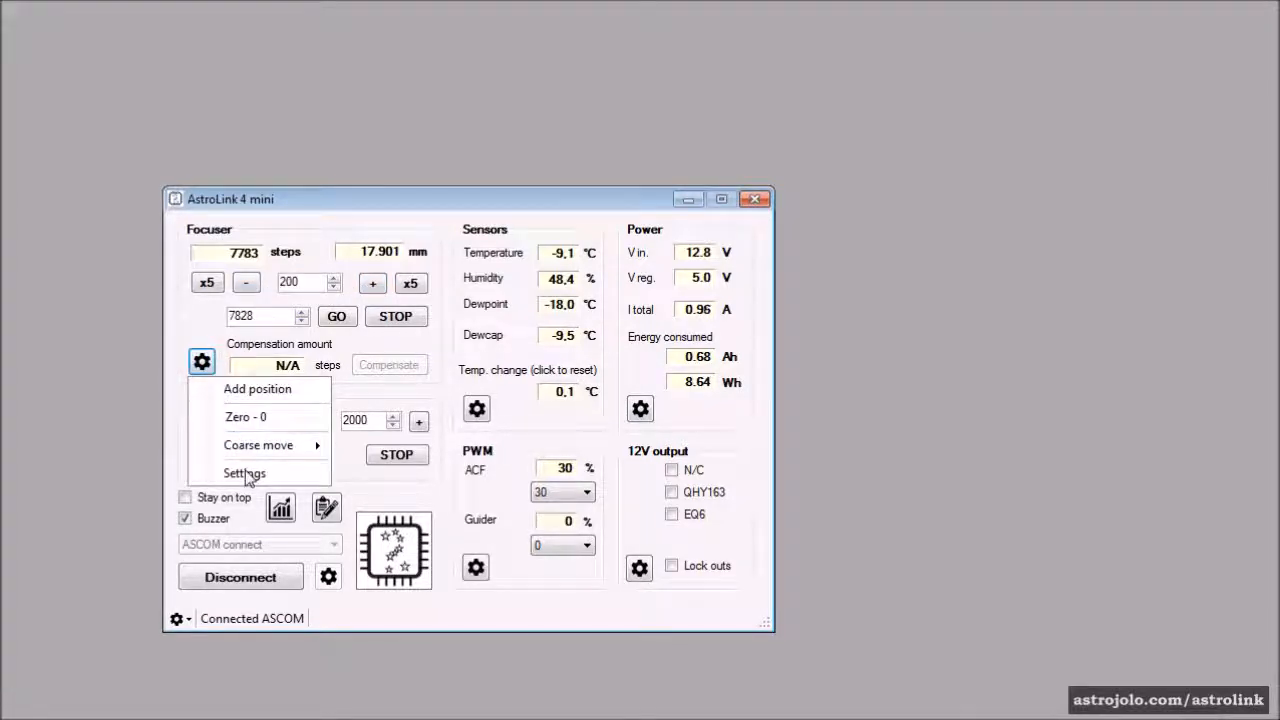
click(247, 472)
drag(0, 0, 460, 79)
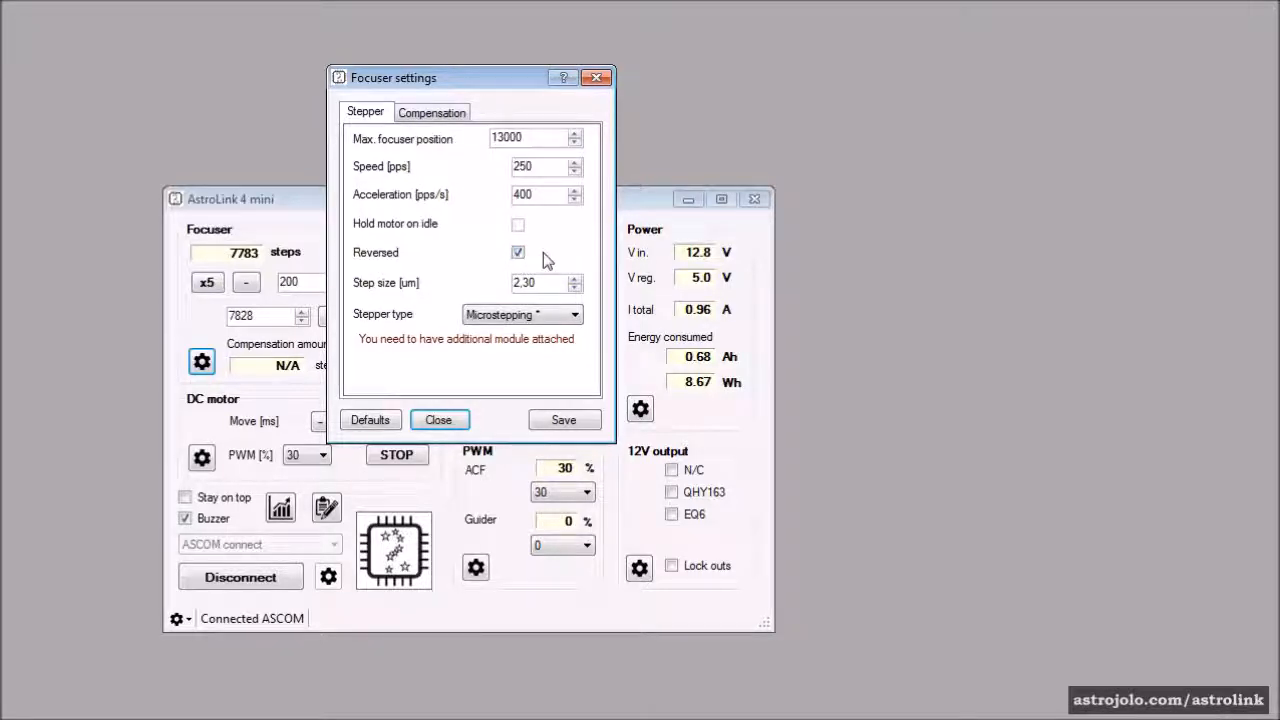
drag(460, 86, 650, 150)
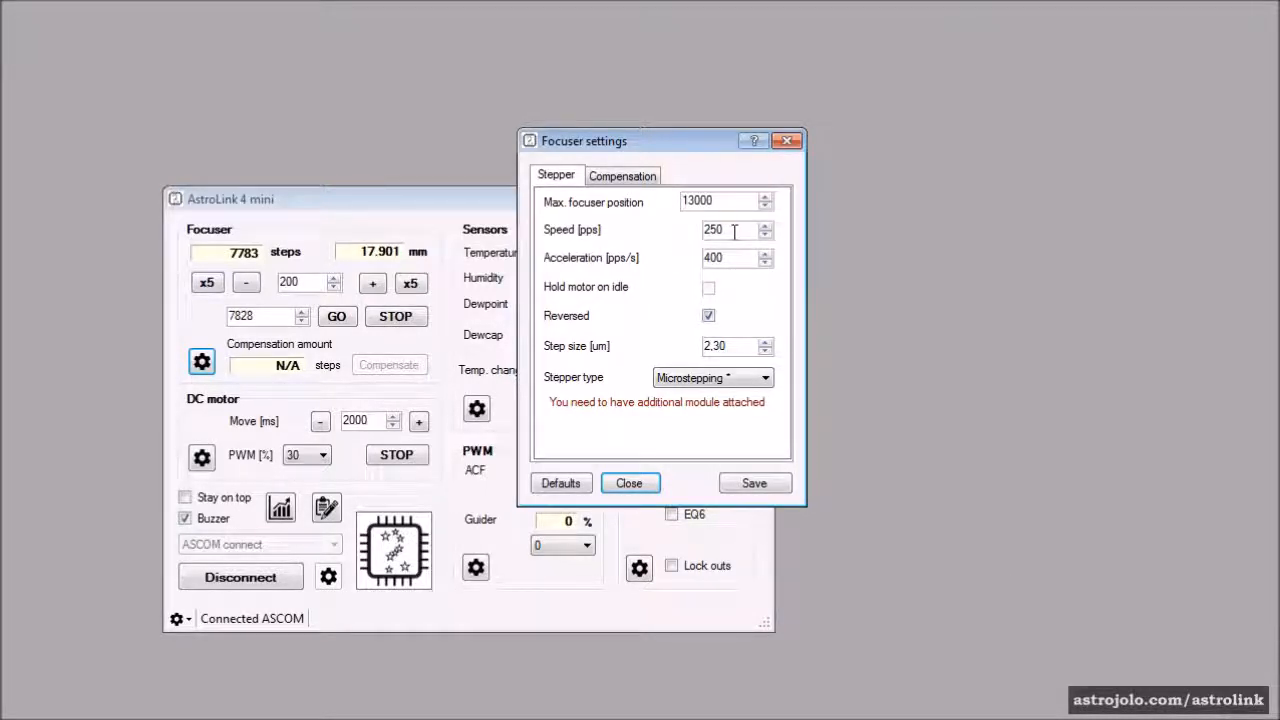
click(638, 485)
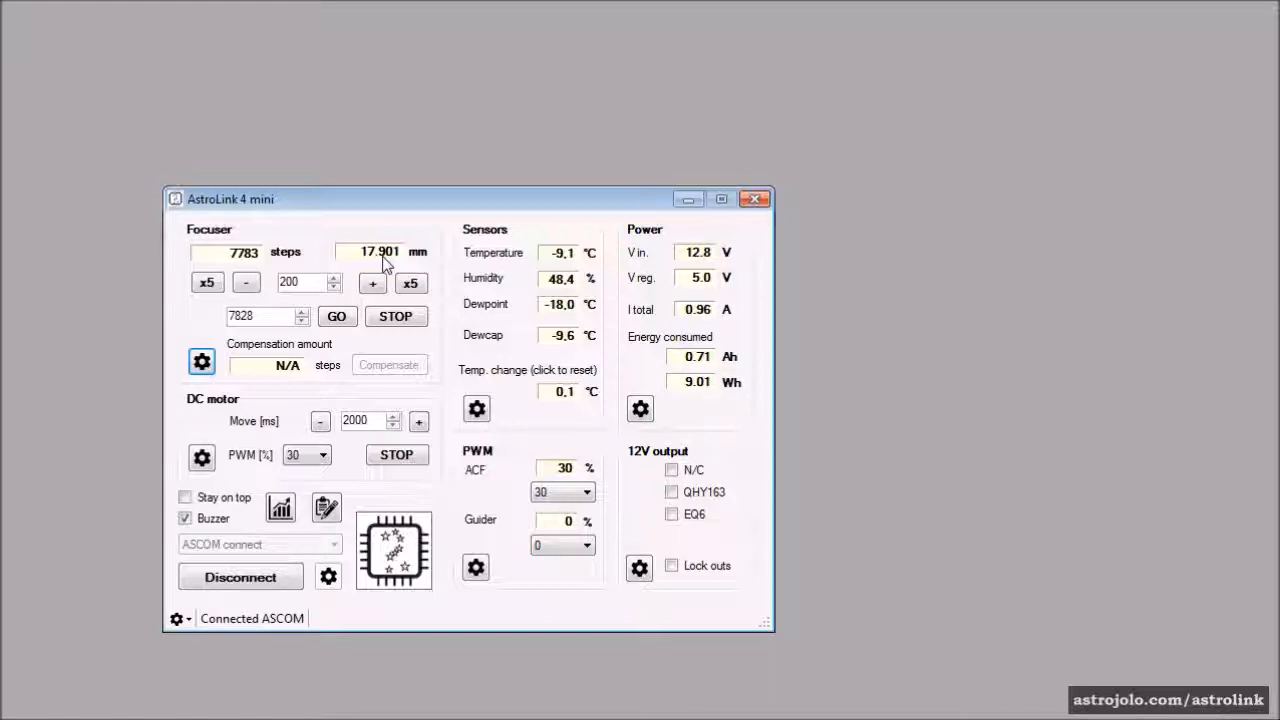
Step: Define the focuser's current position as 0 in the focuser settings, confirm it and close the settings
click(204, 364)
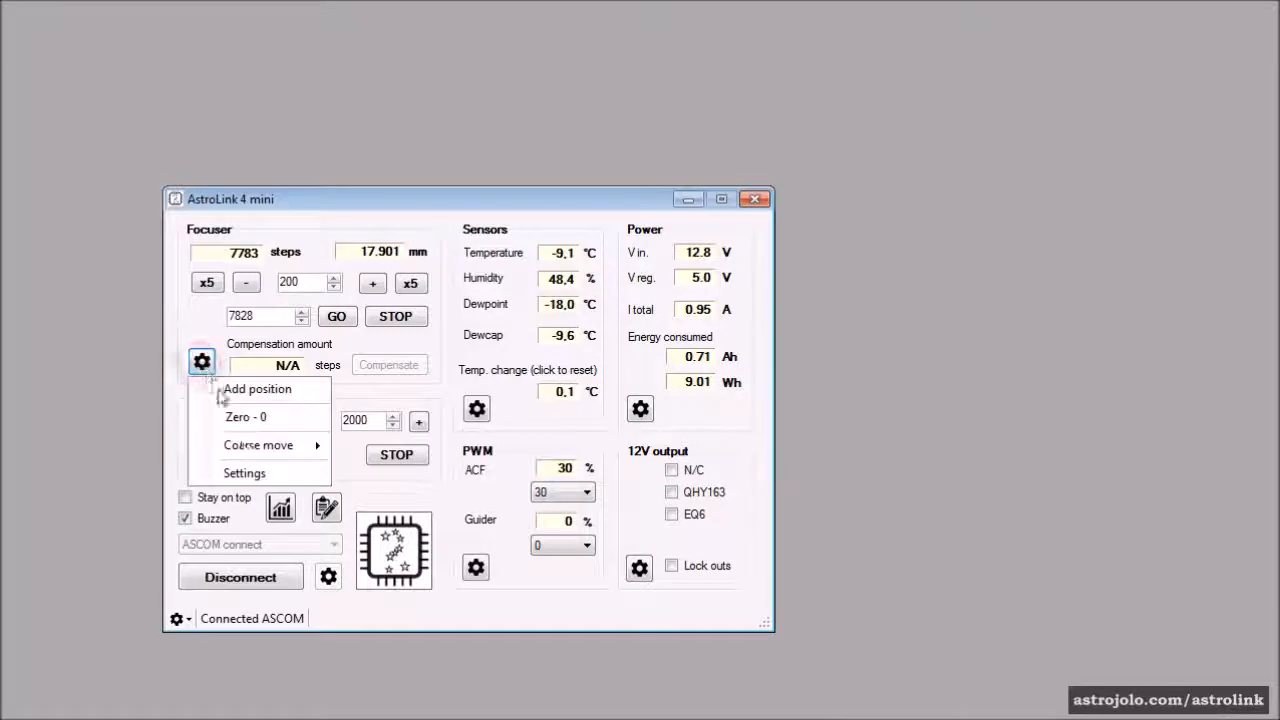
click(240, 472)
drag(0, 0, 689, 115)
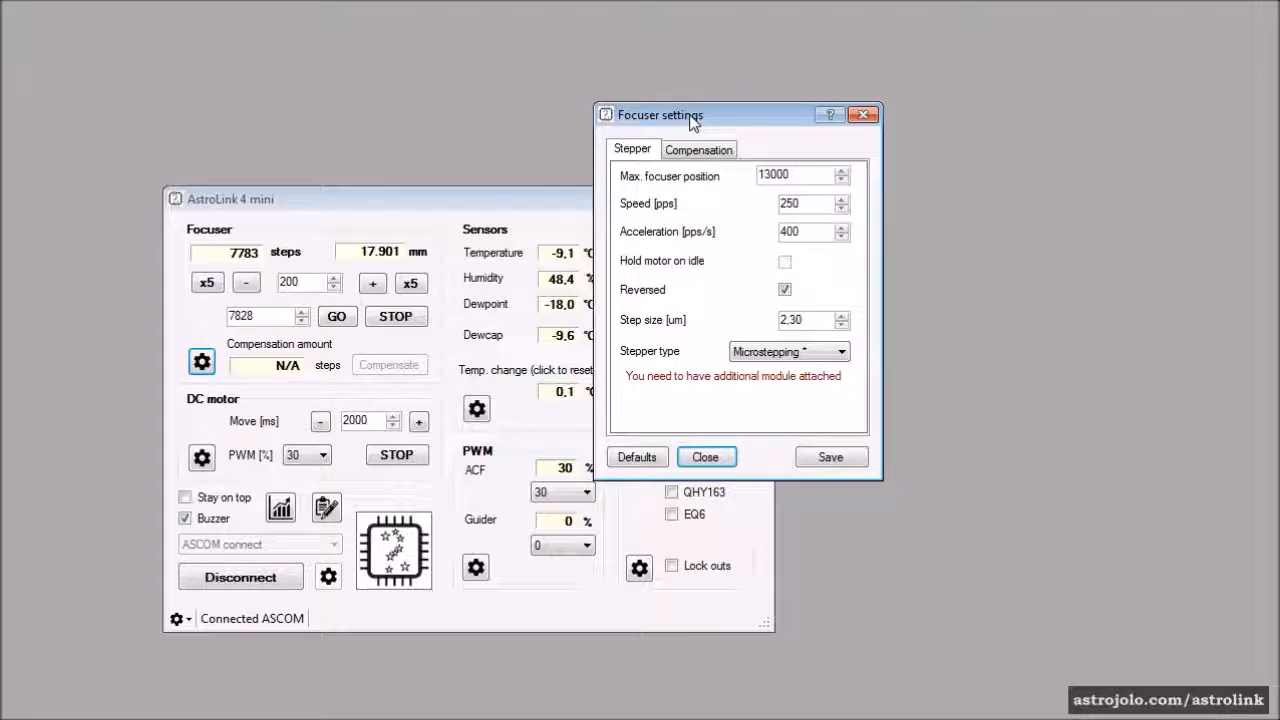
click(699, 149)
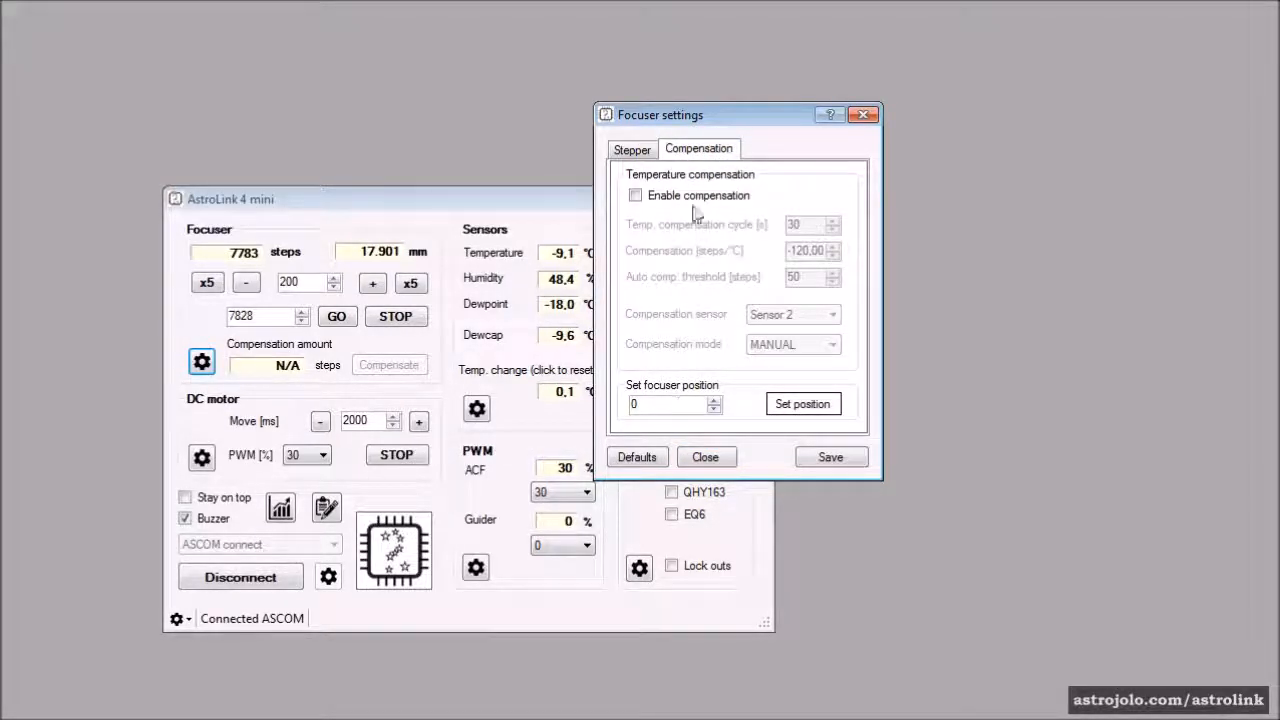
click(677, 410)
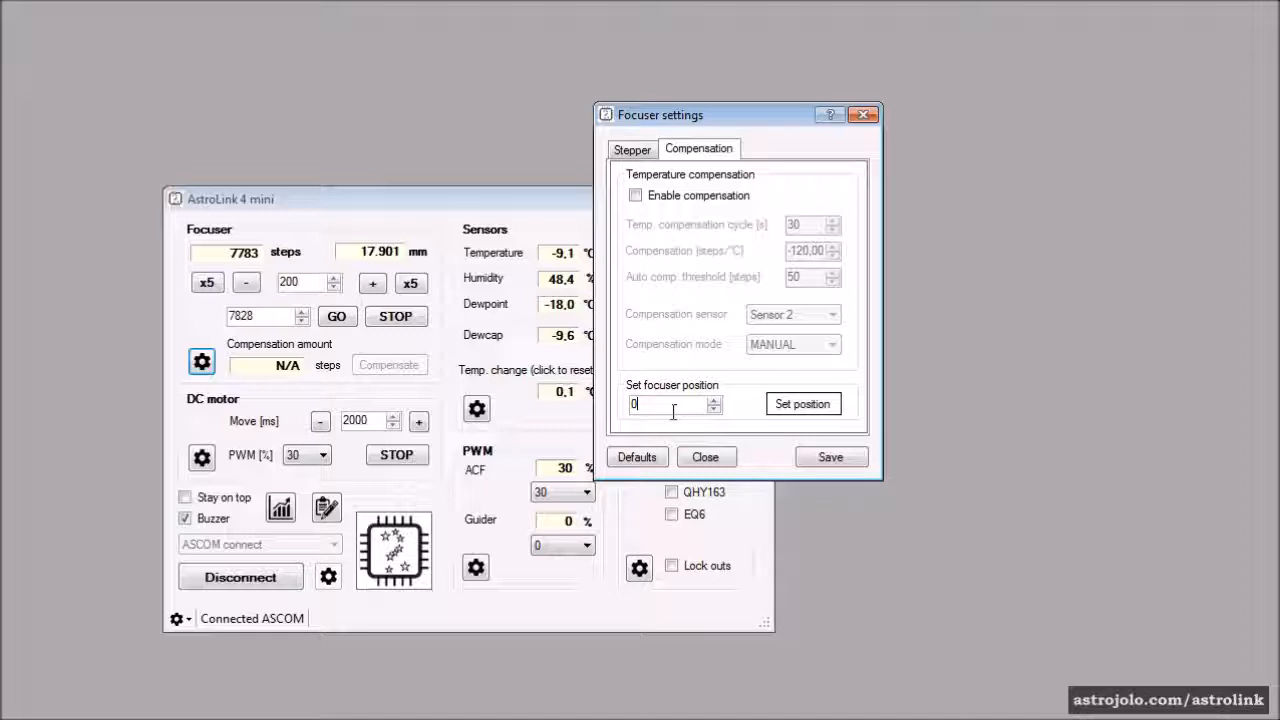
double_click(657, 405)
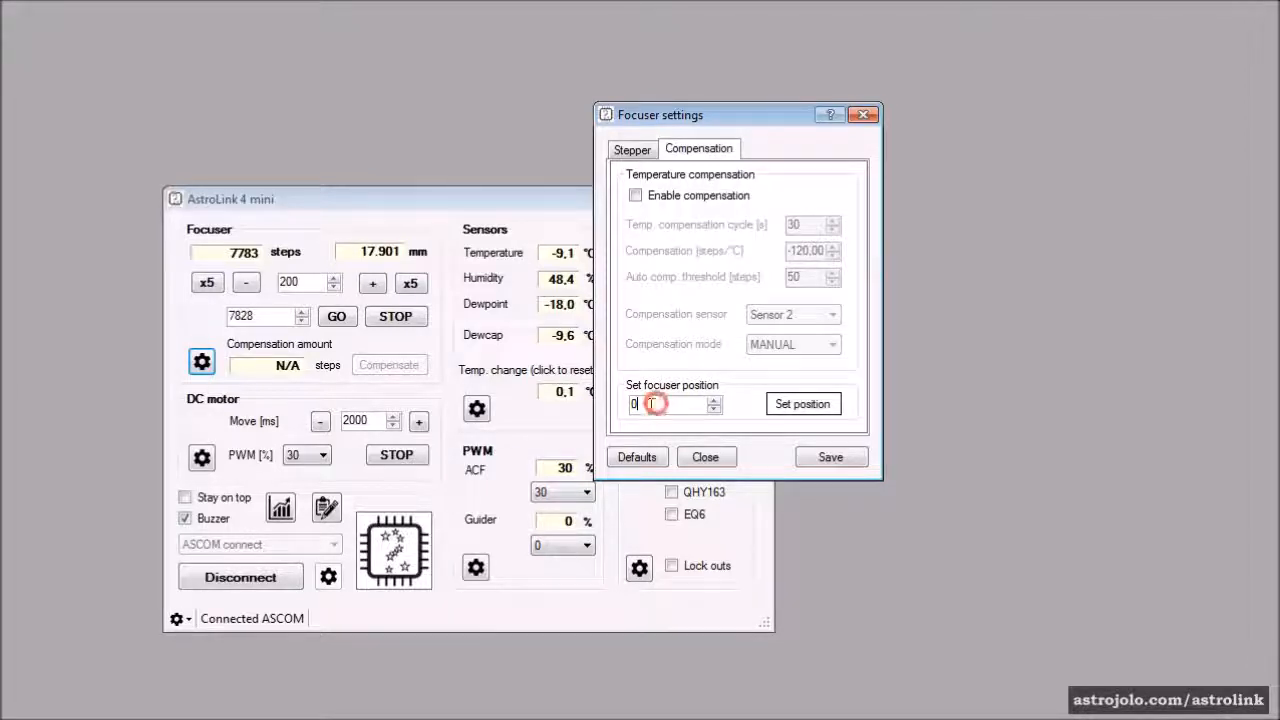
click(813, 406)
click(614, 404)
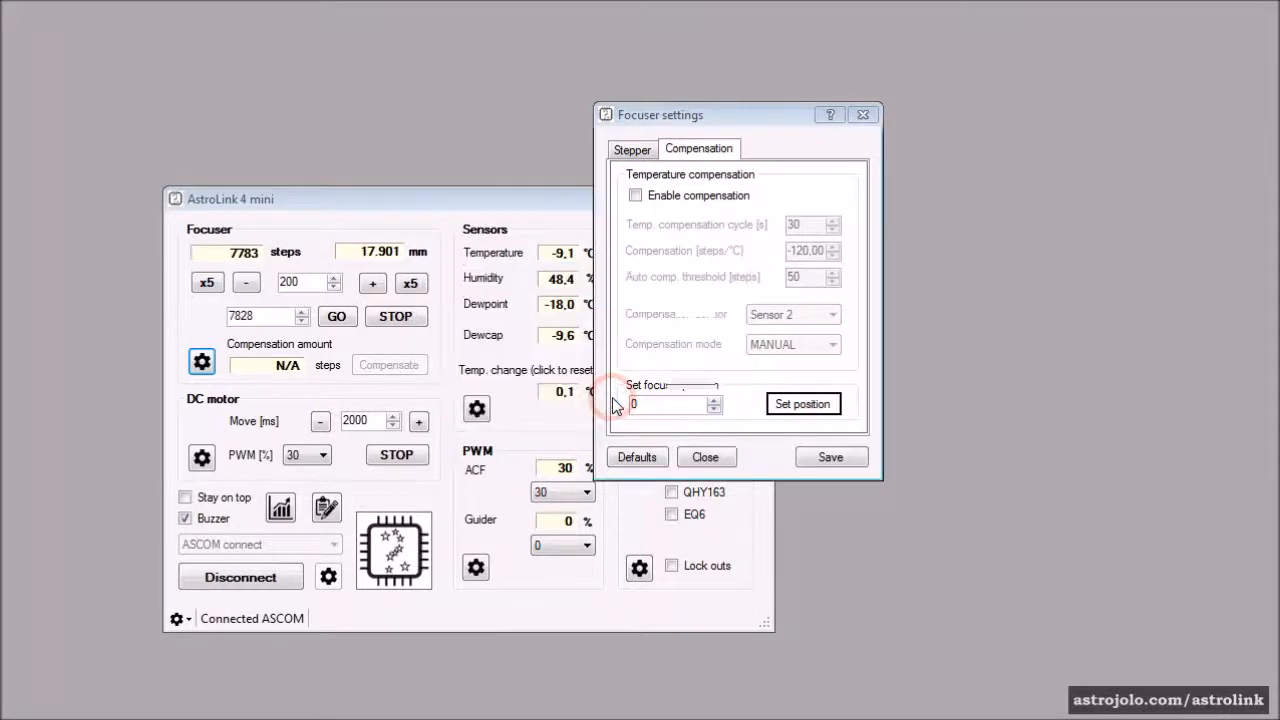
click(724, 462)
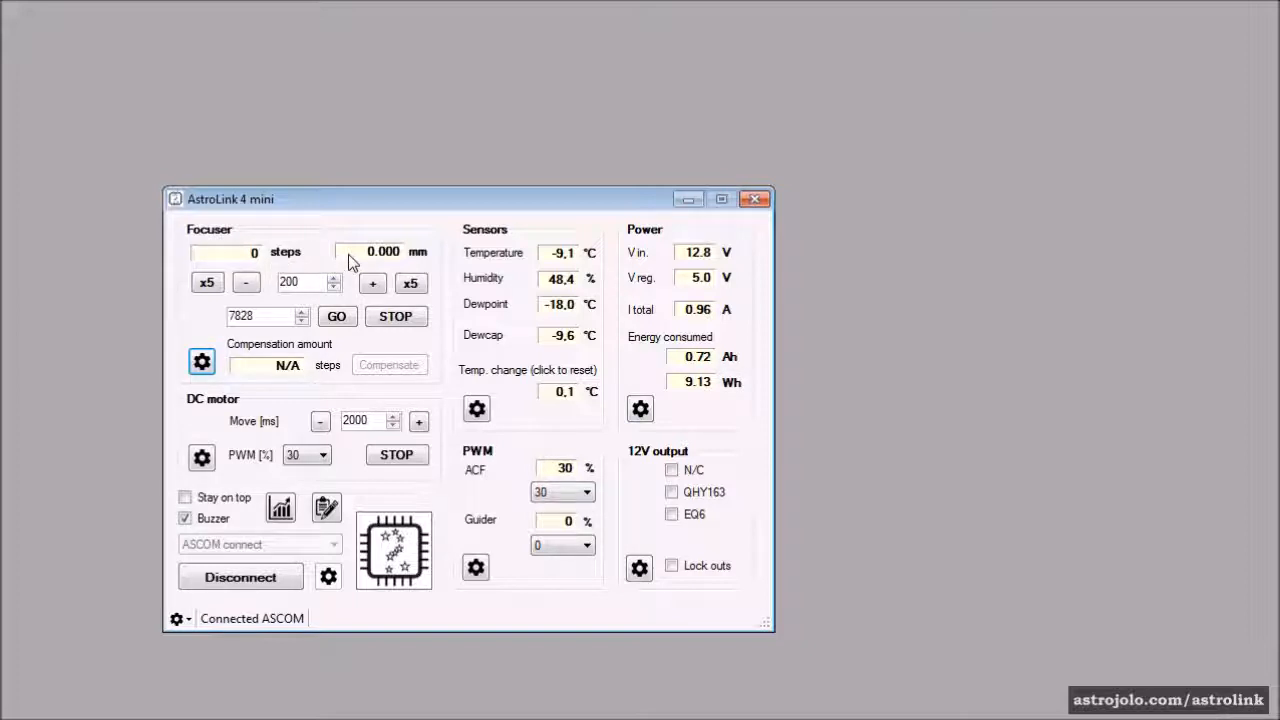
Step: Set the focuser's relative move size to 3000 steps
click(297, 283)
double_click(293, 283)
text(3000)
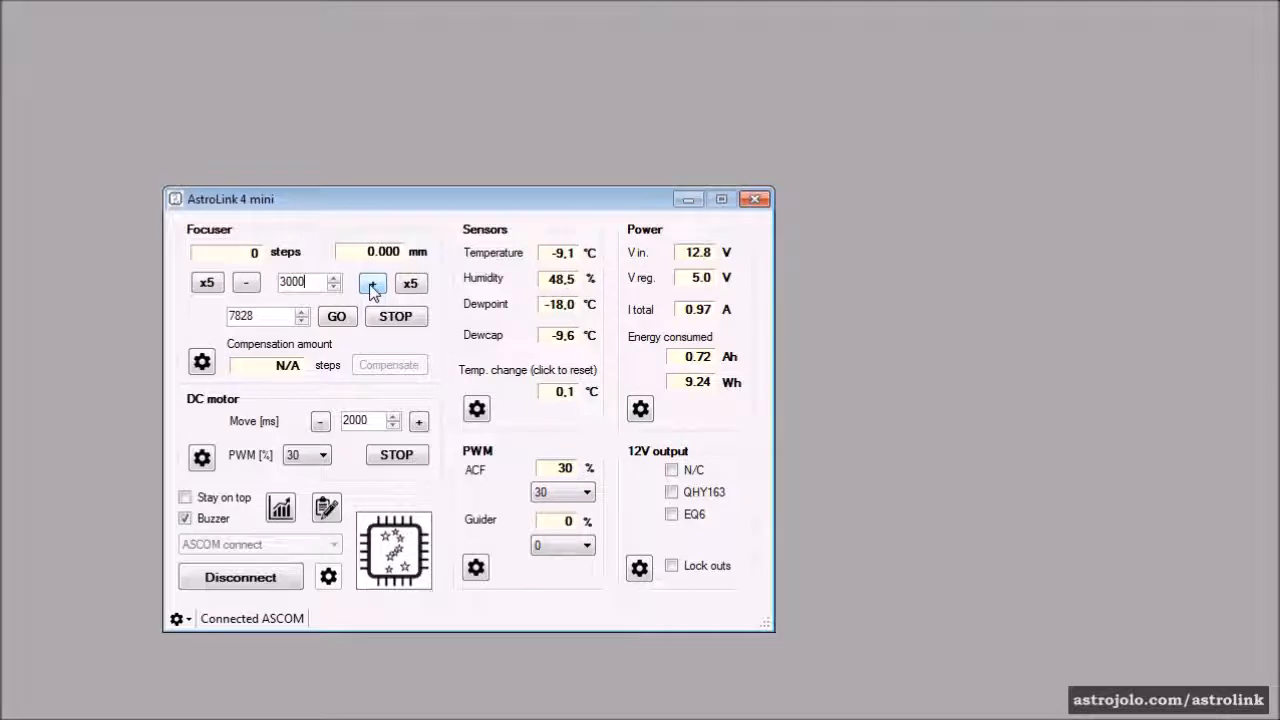
Step: Check the maximum focuser position in the stepper settings and close them without changes
click(202, 361)
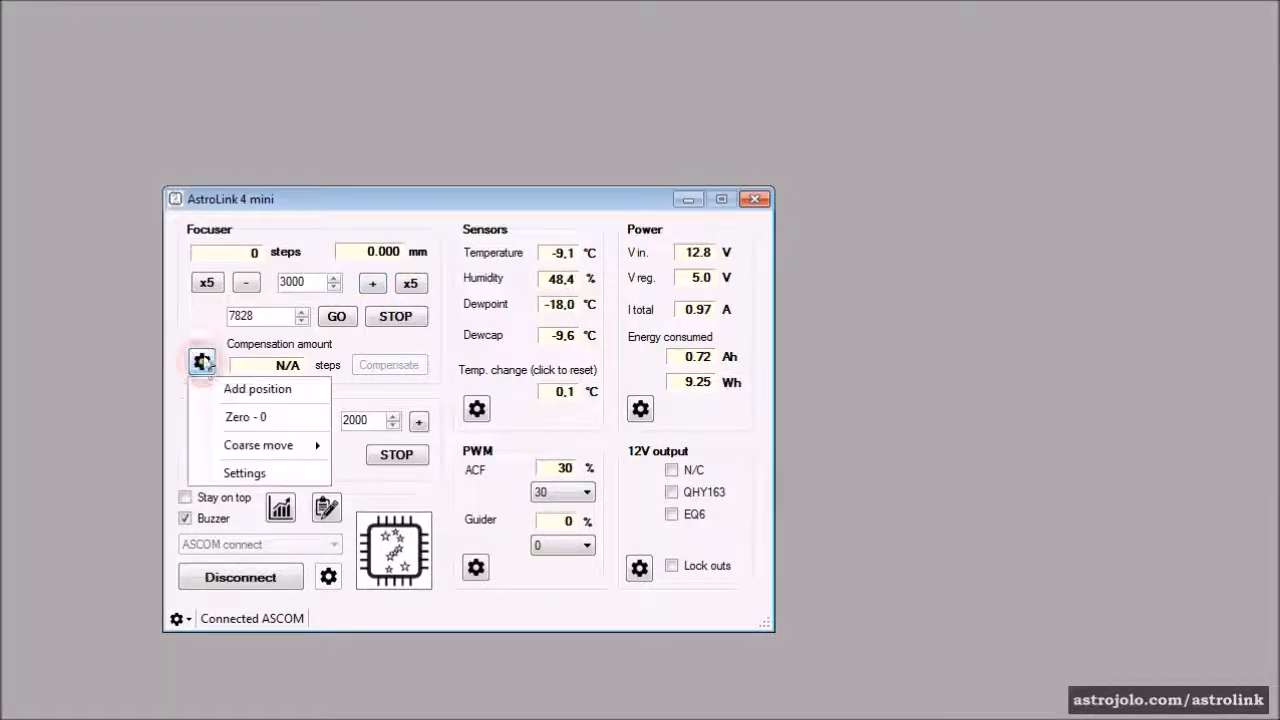
click(258, 472)
drag(0, 2, 258, 70)
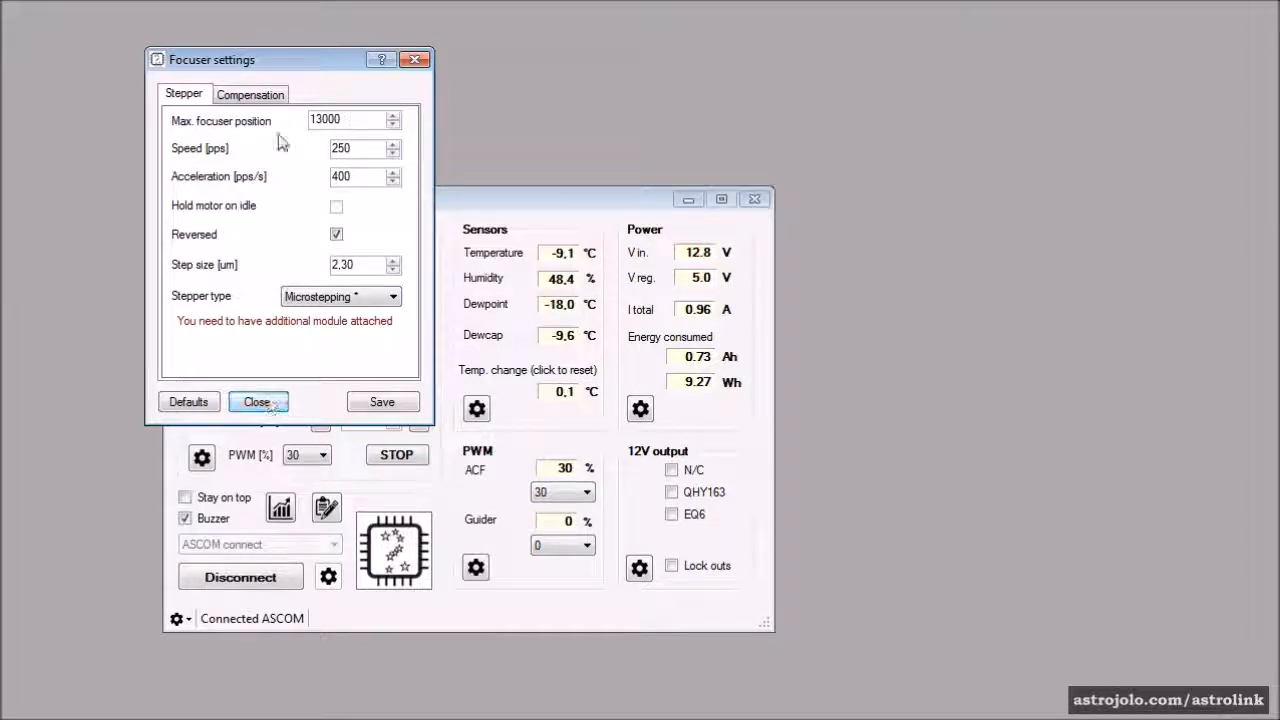
drag(285, 67, 391, 88)
click(363, 422)
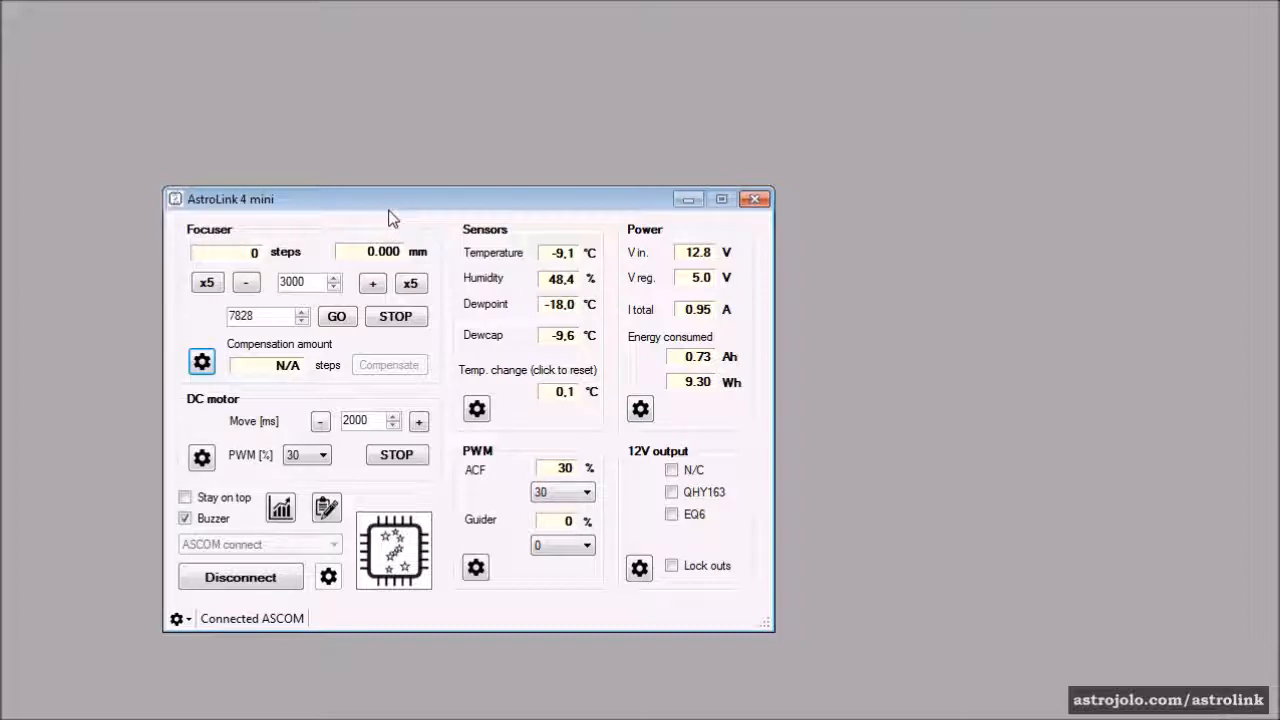
Step: Set the focuser's relative move size to 500 steps
double_click(292, 281)
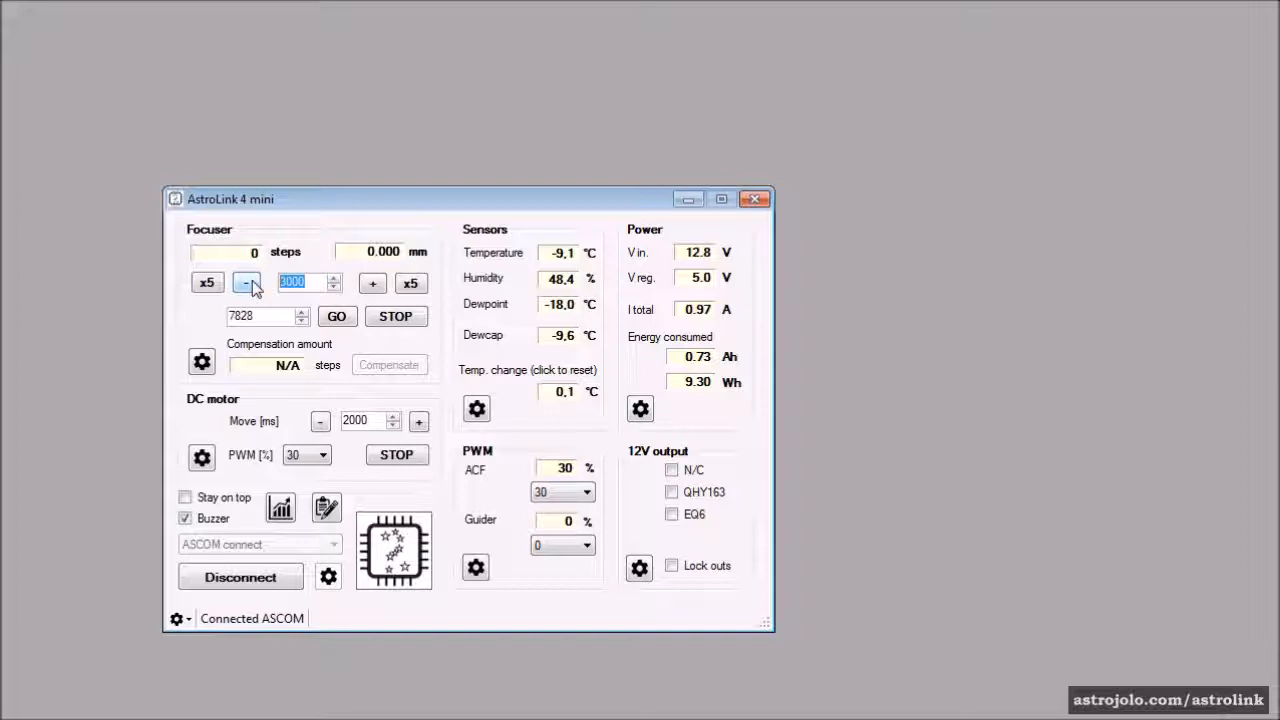
text(500)
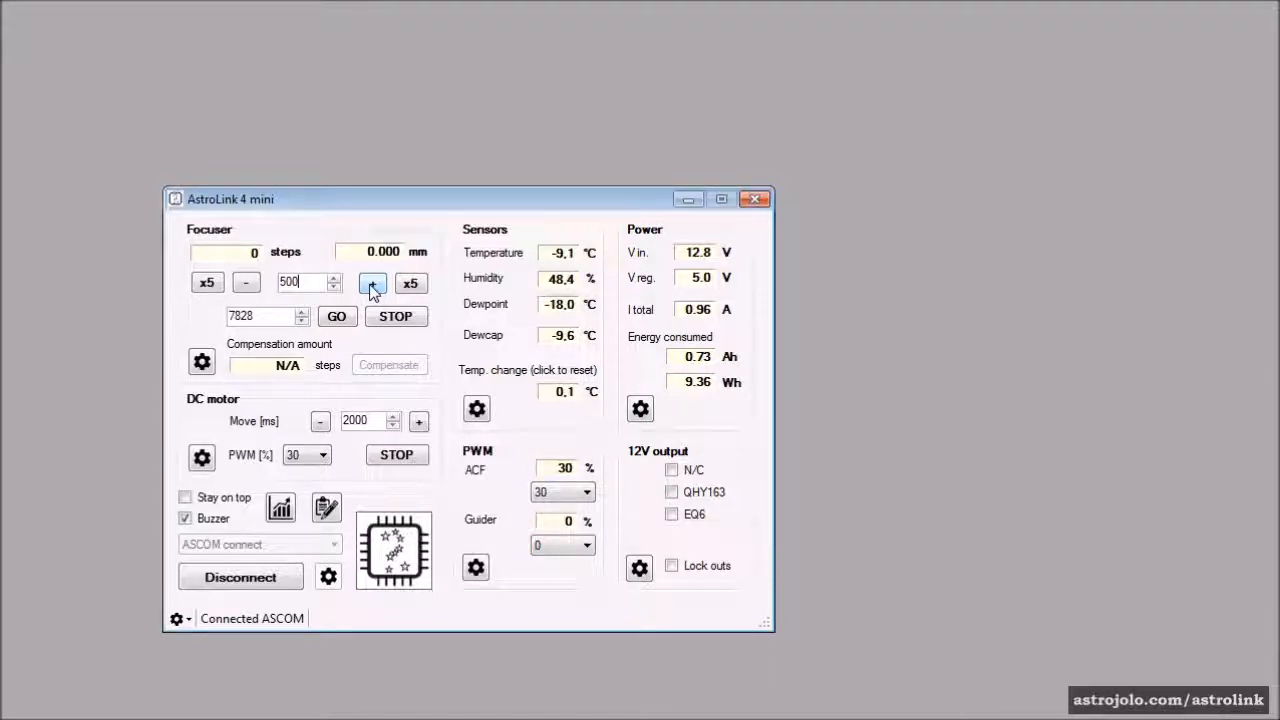
click(247, 255)
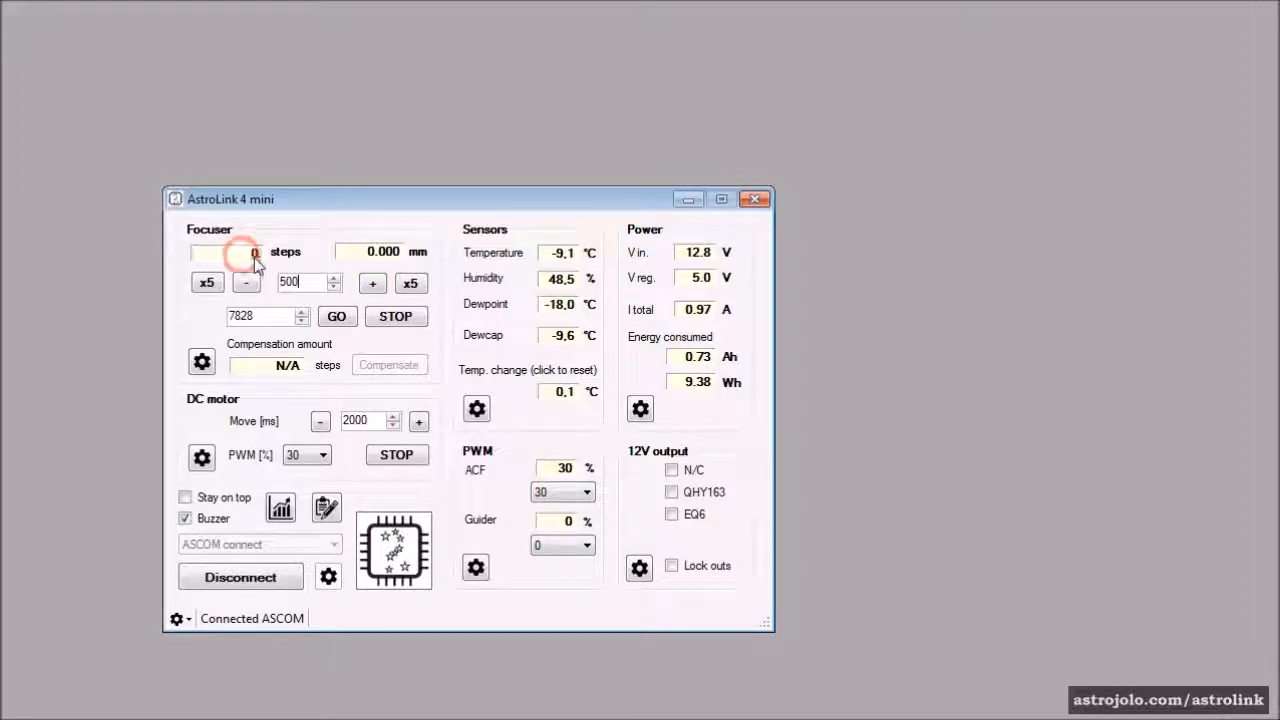
Step: Define the focuser's current position as 7866 in the focuser settings, confirm it and close the settings
click(202, 362)
click(238, 471)
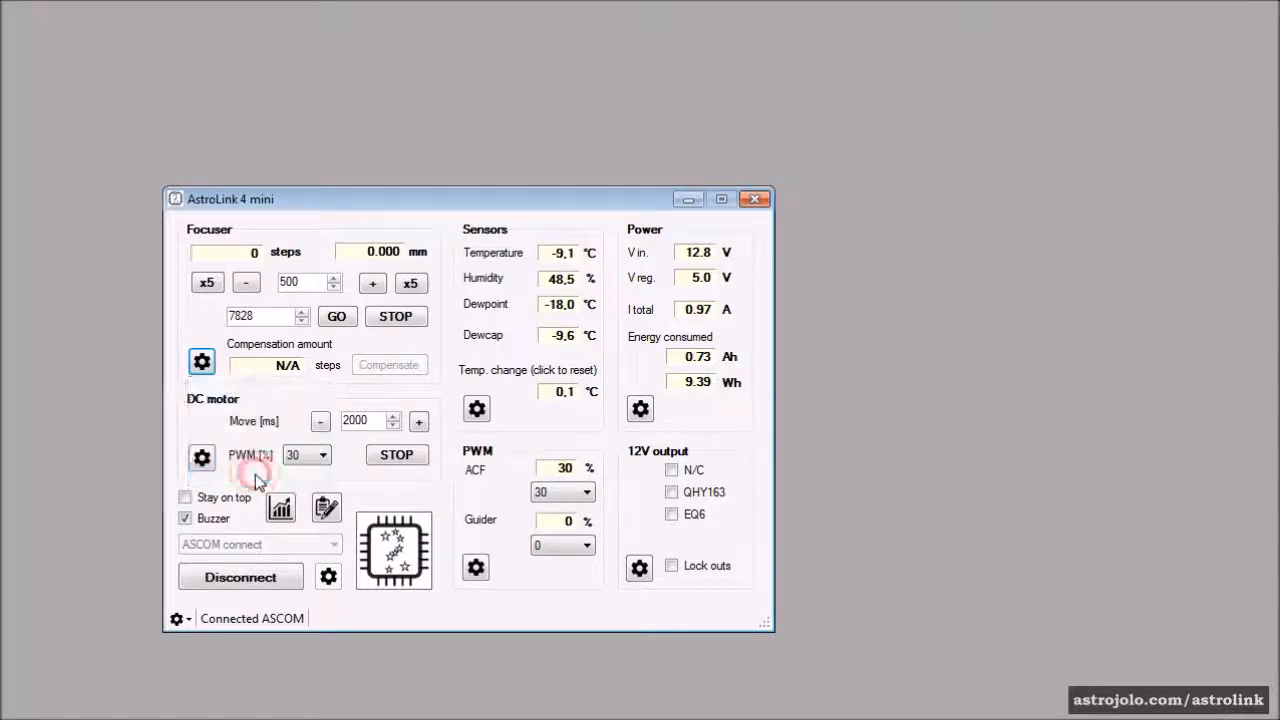
drag(2, 7, 580, 160)
drag(740, 213, 686, 222)
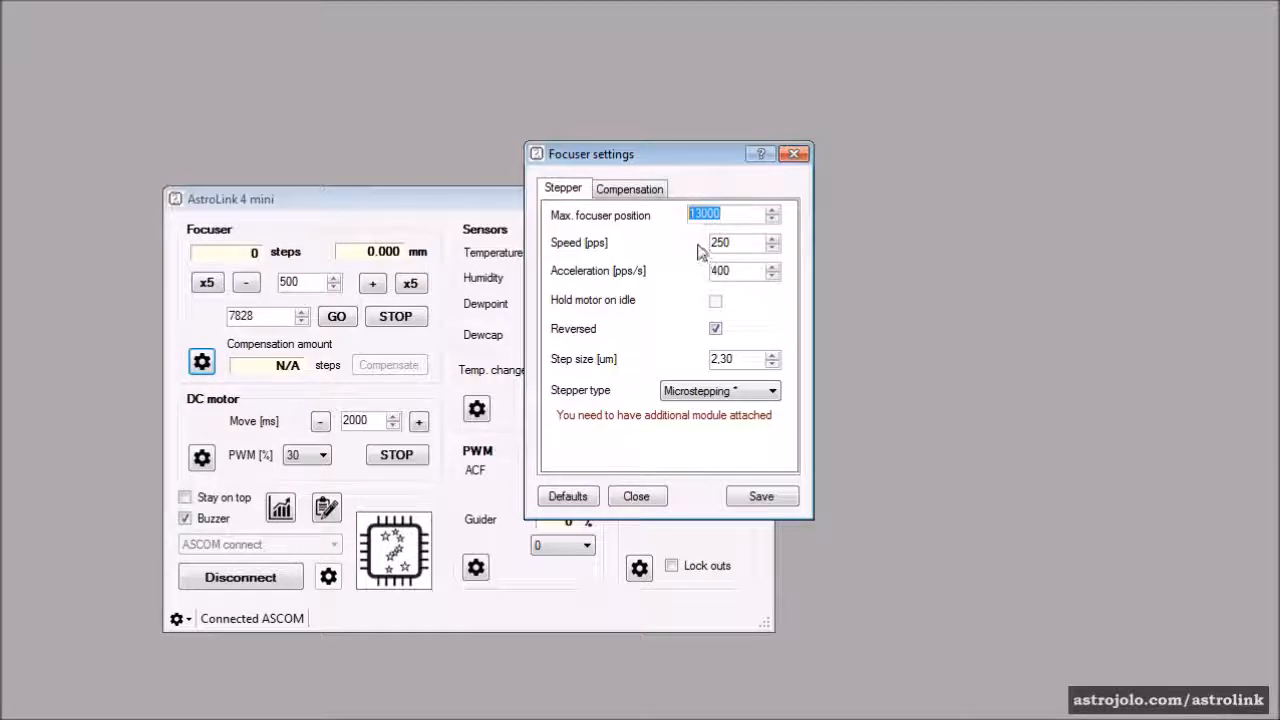
click(630, 189)
click(603, 447)
text(7)
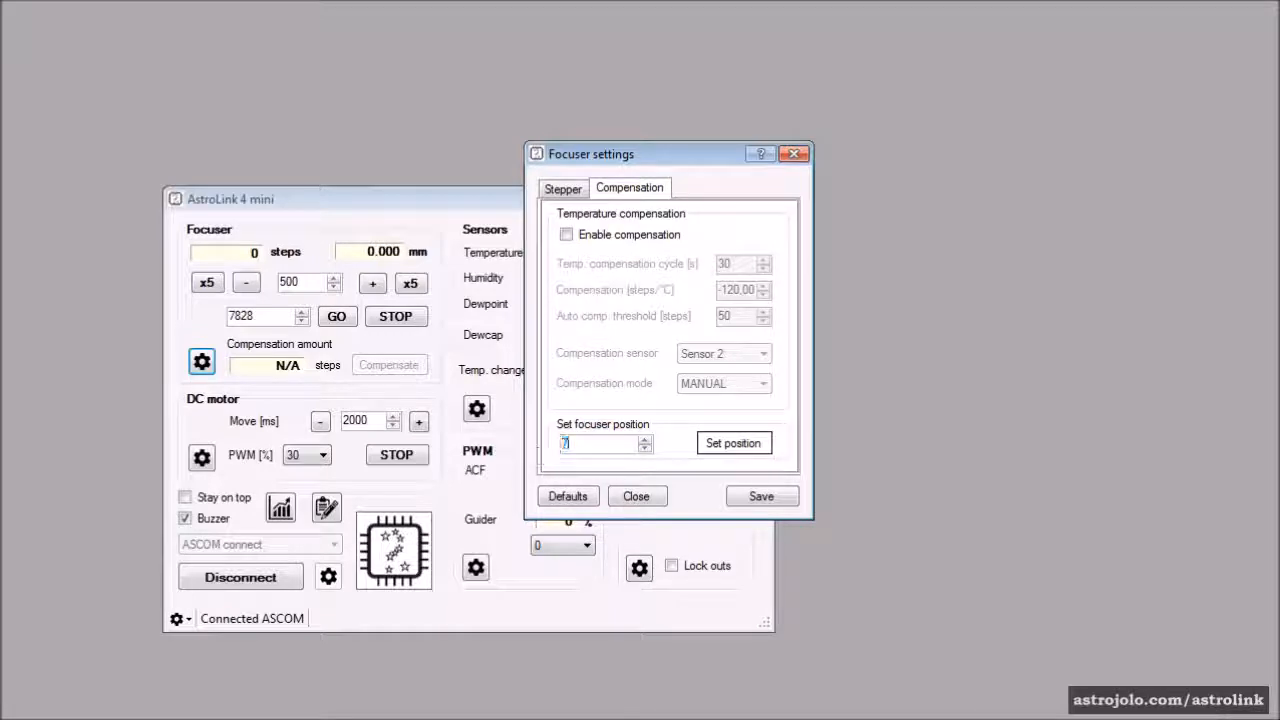
text(866)
click(730, 443)
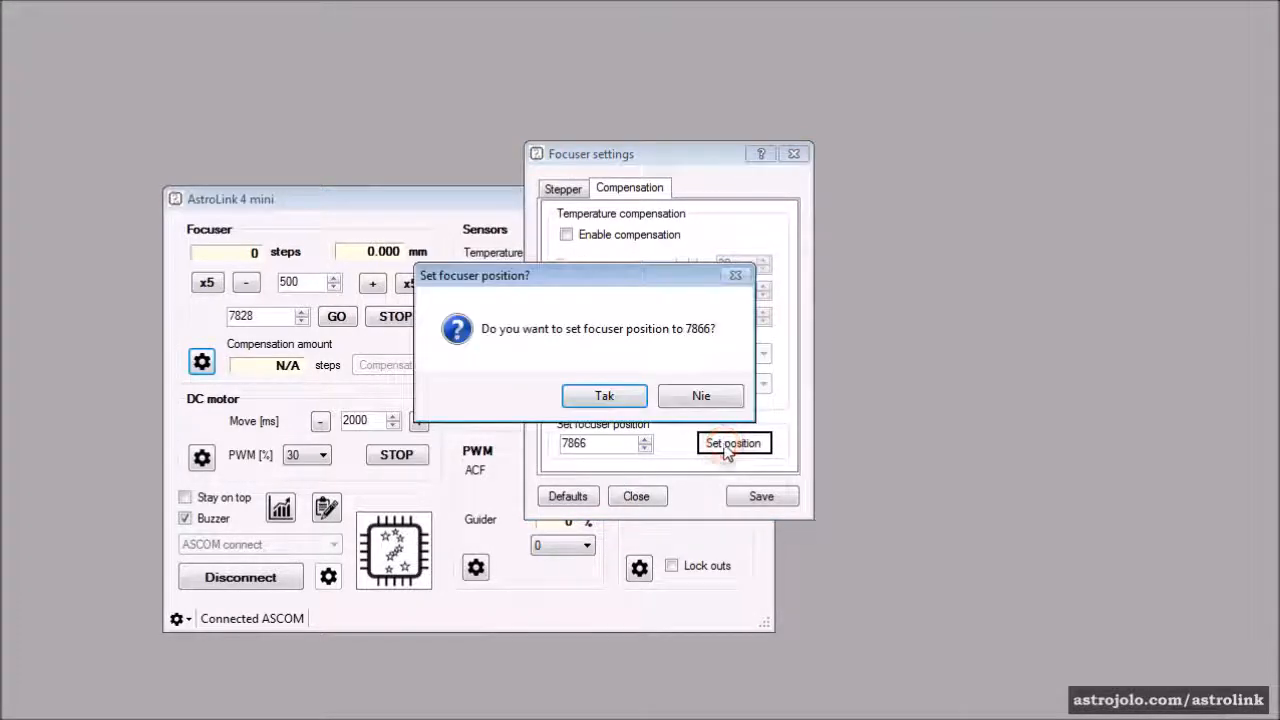
click(594, 393)
click(636, 496)
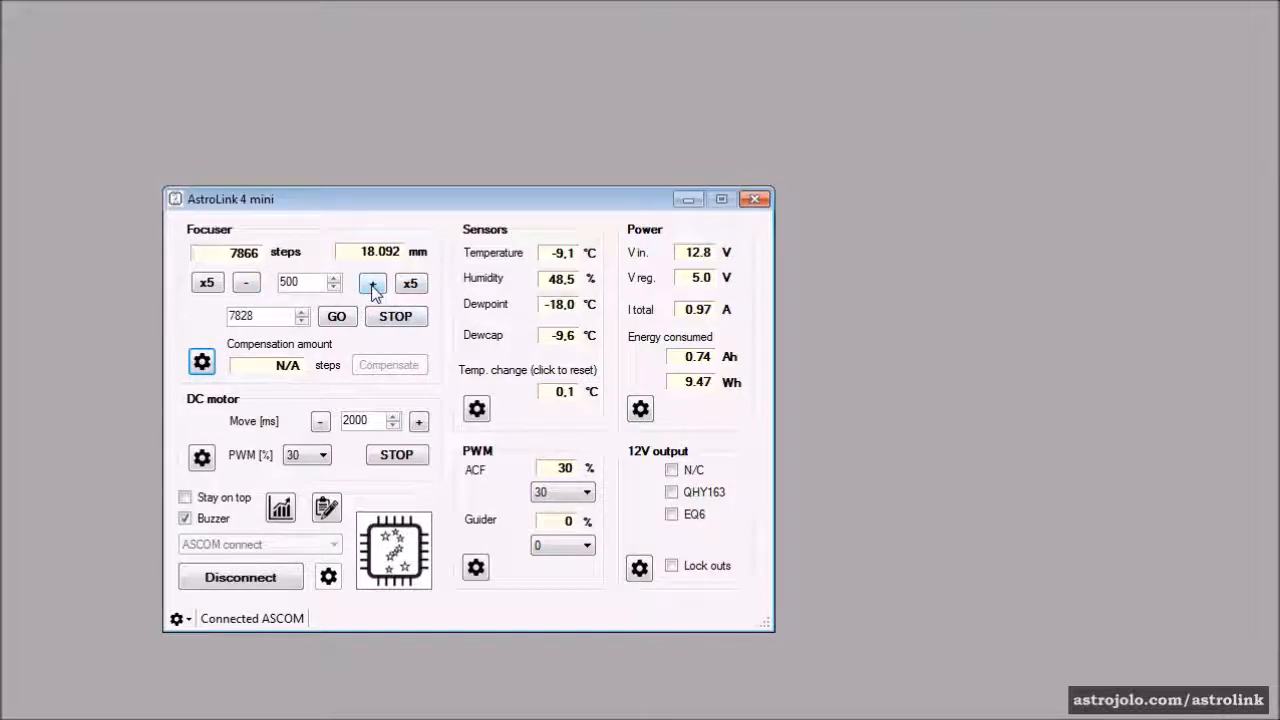
Step: Set the focuser's relative move size to 20 steps and test one x5 coarse move outward and one back inward
drag(309, 284, 276, 292)
text(20)
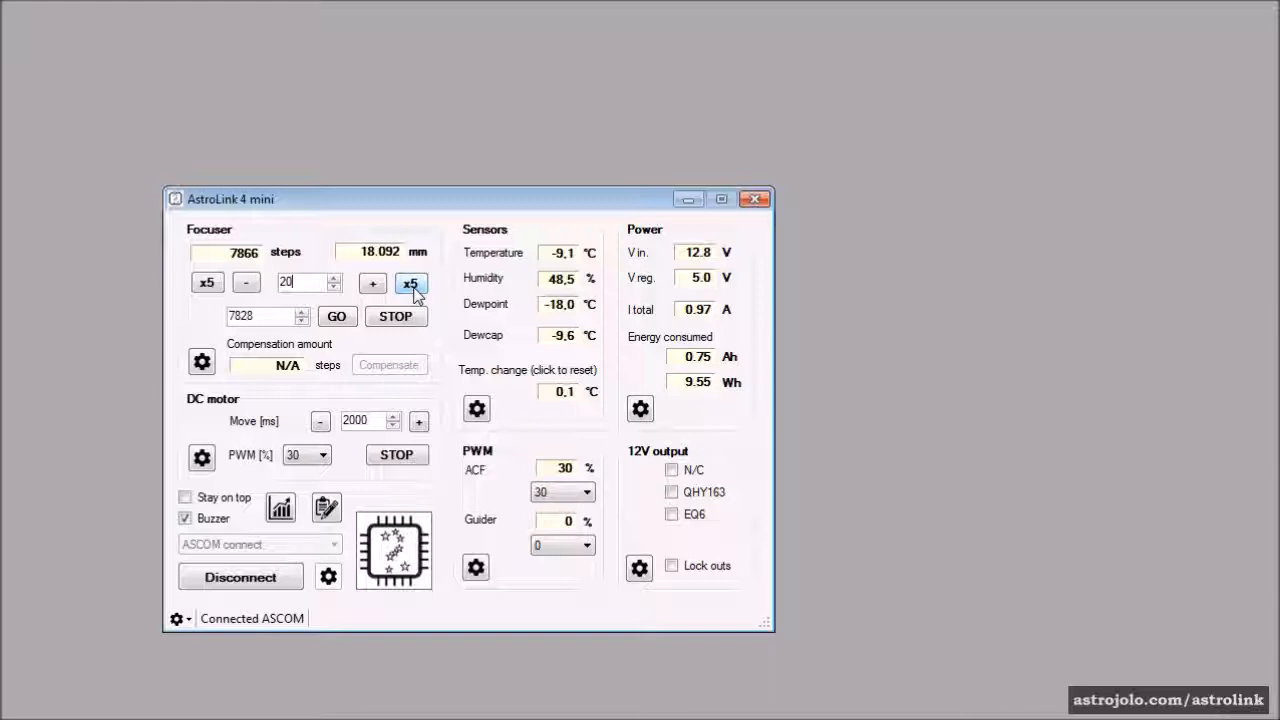
double_click(303, 284)
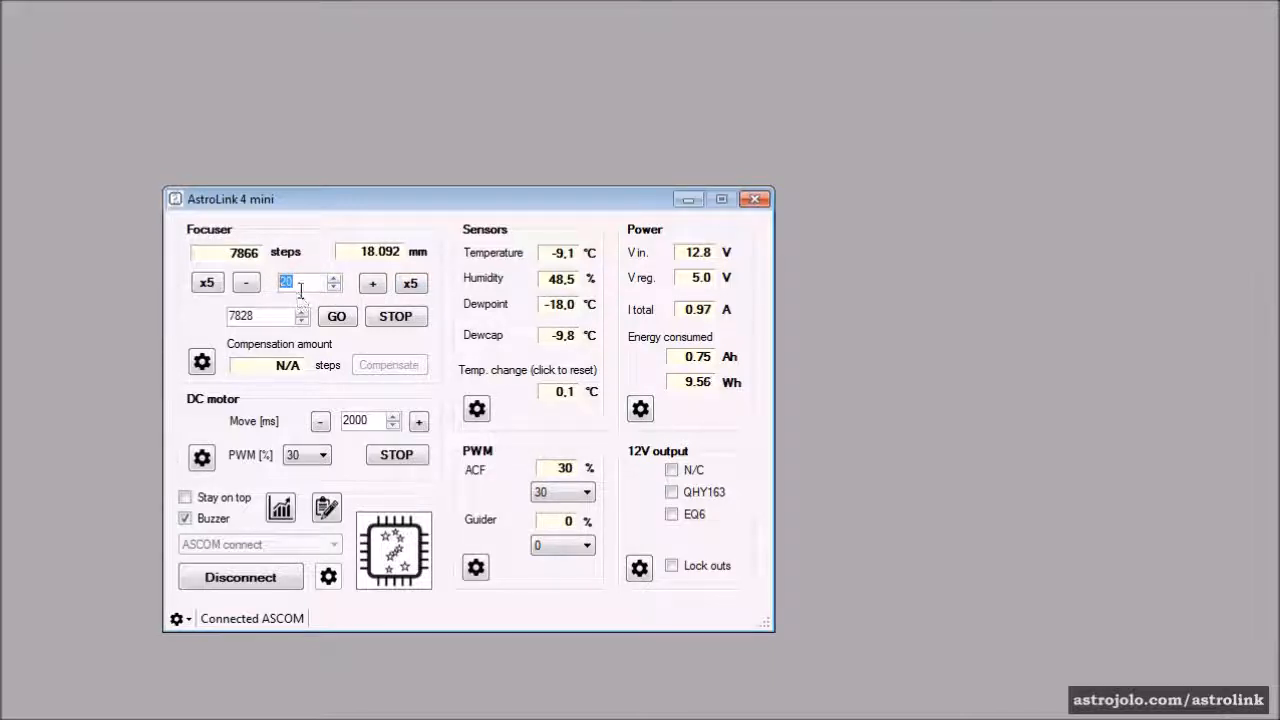
click(410, 285)
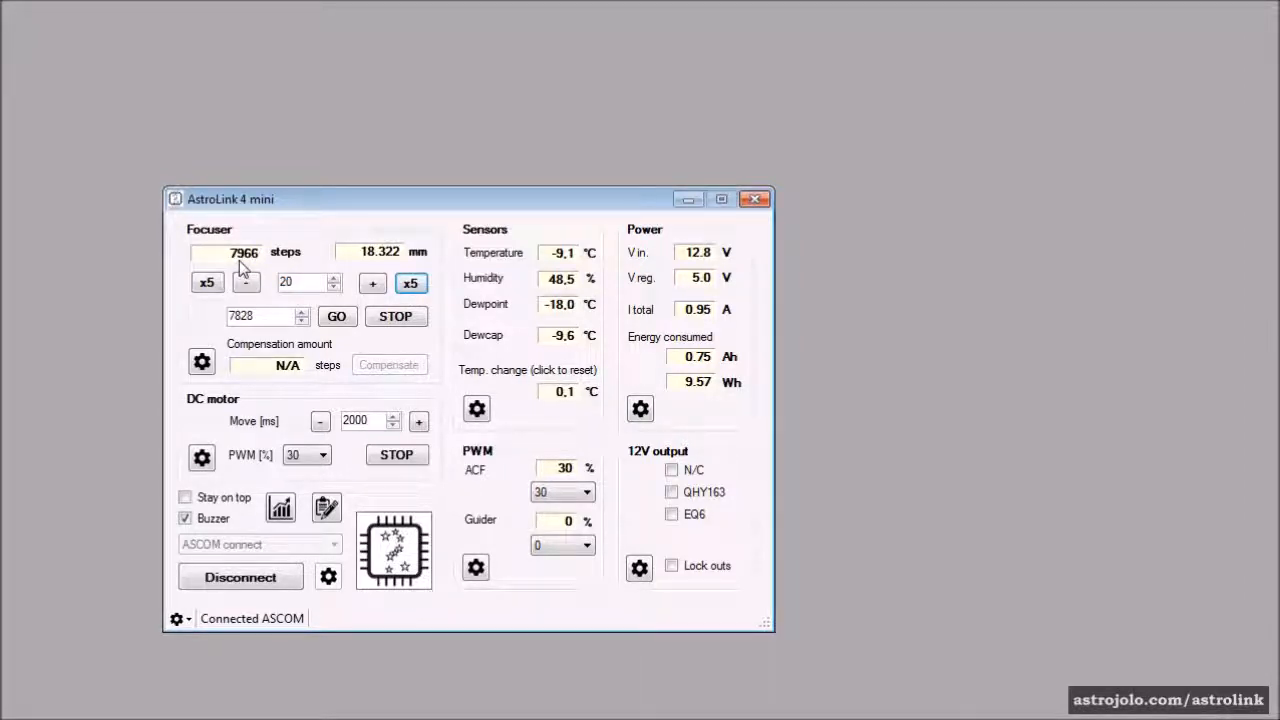
click(206, 282)
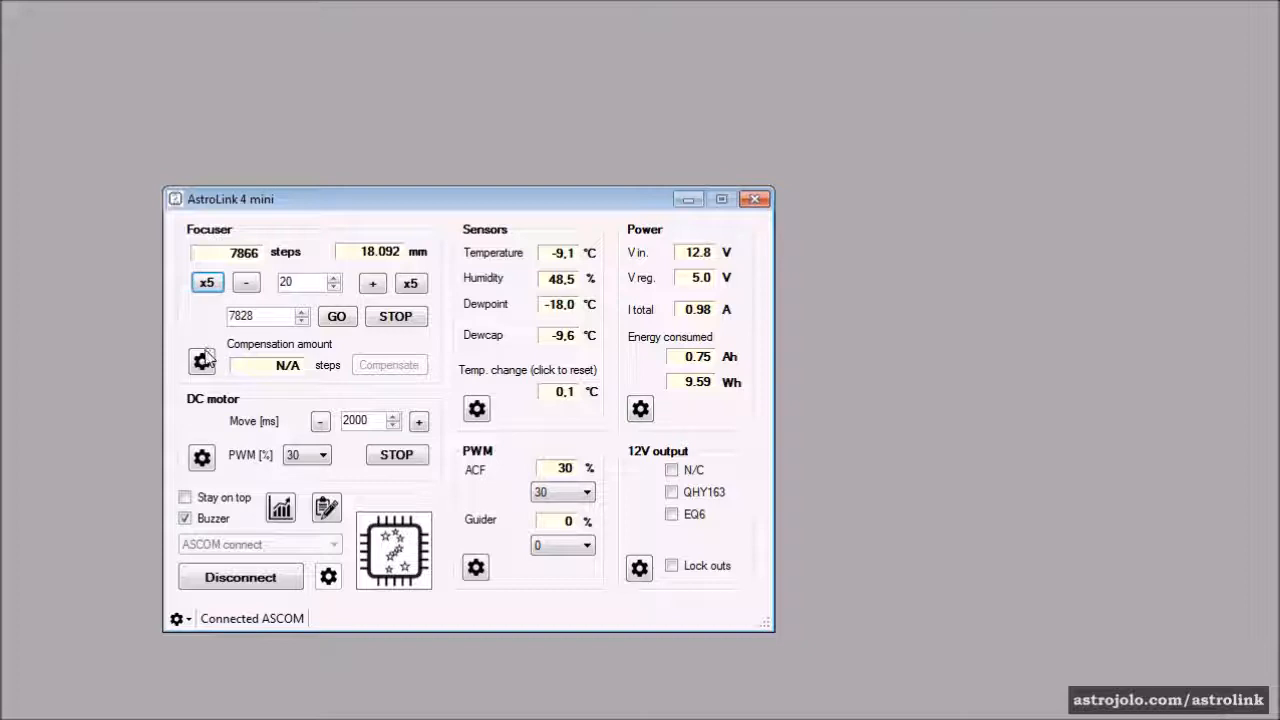
Step: Review the available coarse move multipliers for the focuser without changing the selection
click(202, 360)
click(272, 447)
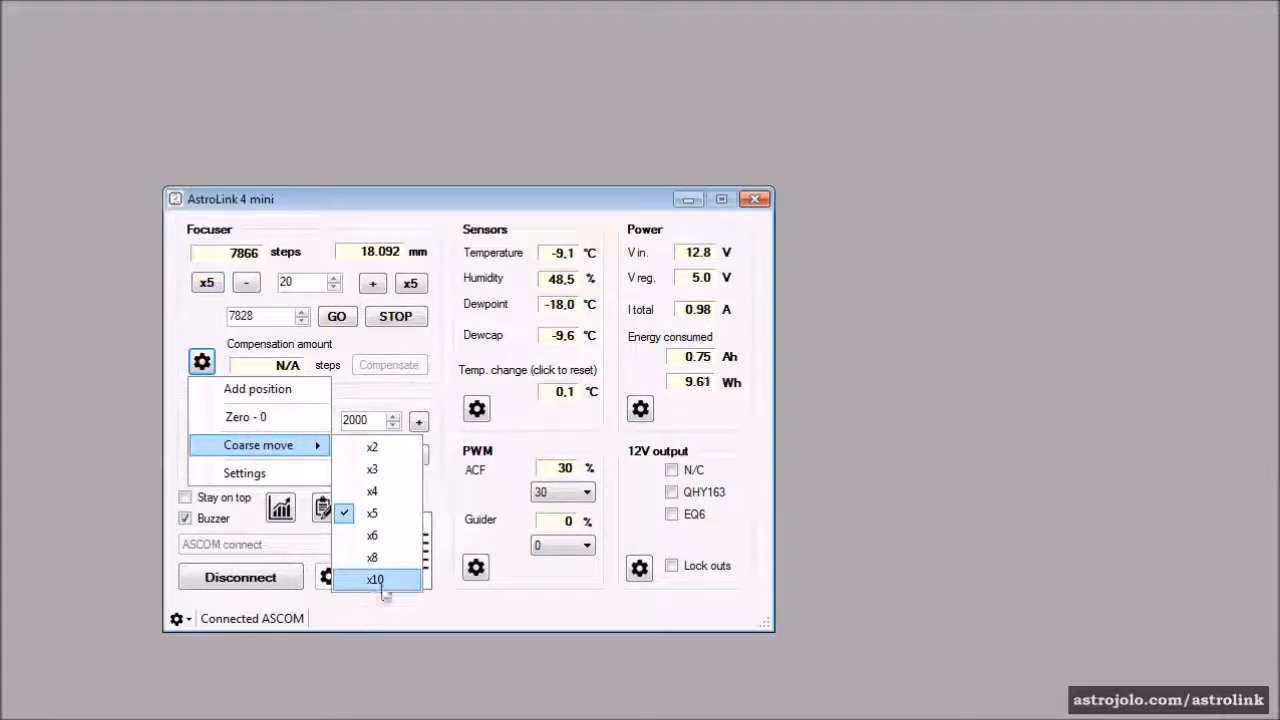
click(416, 201)
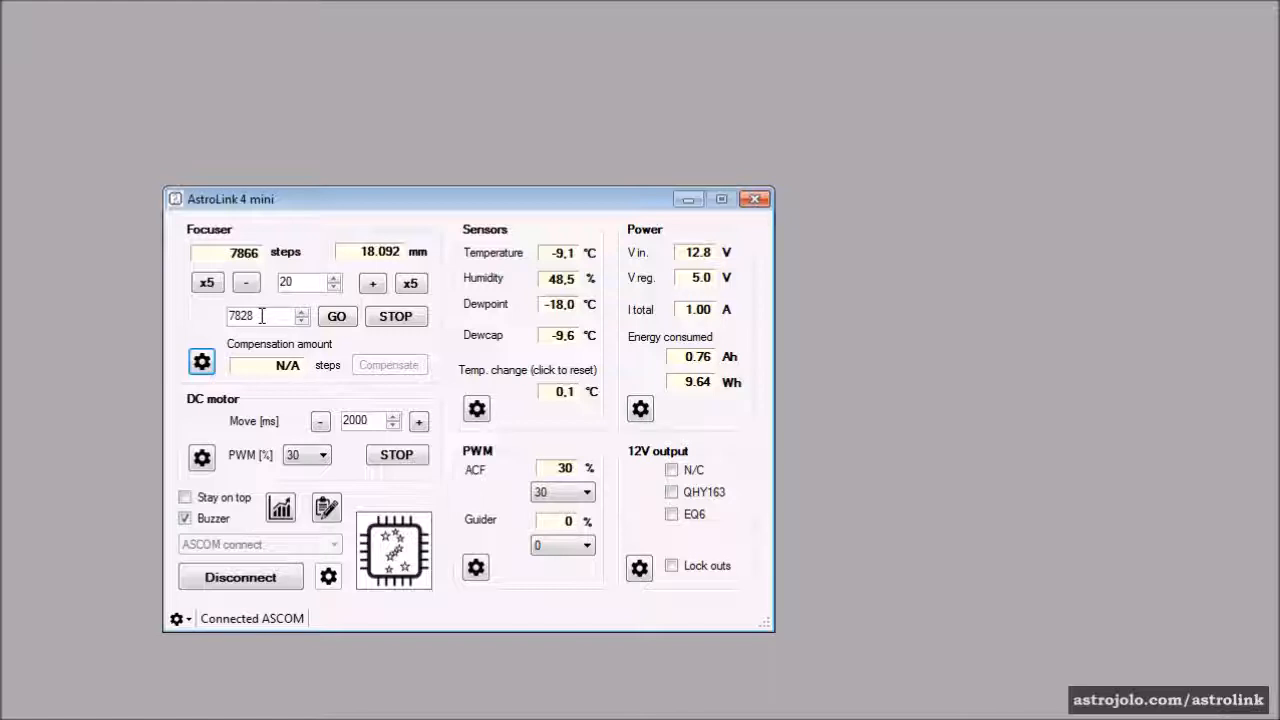
Step: Load the saved Zero preset as the focuser's absolute target position
drag(262, 316, 228, 318)
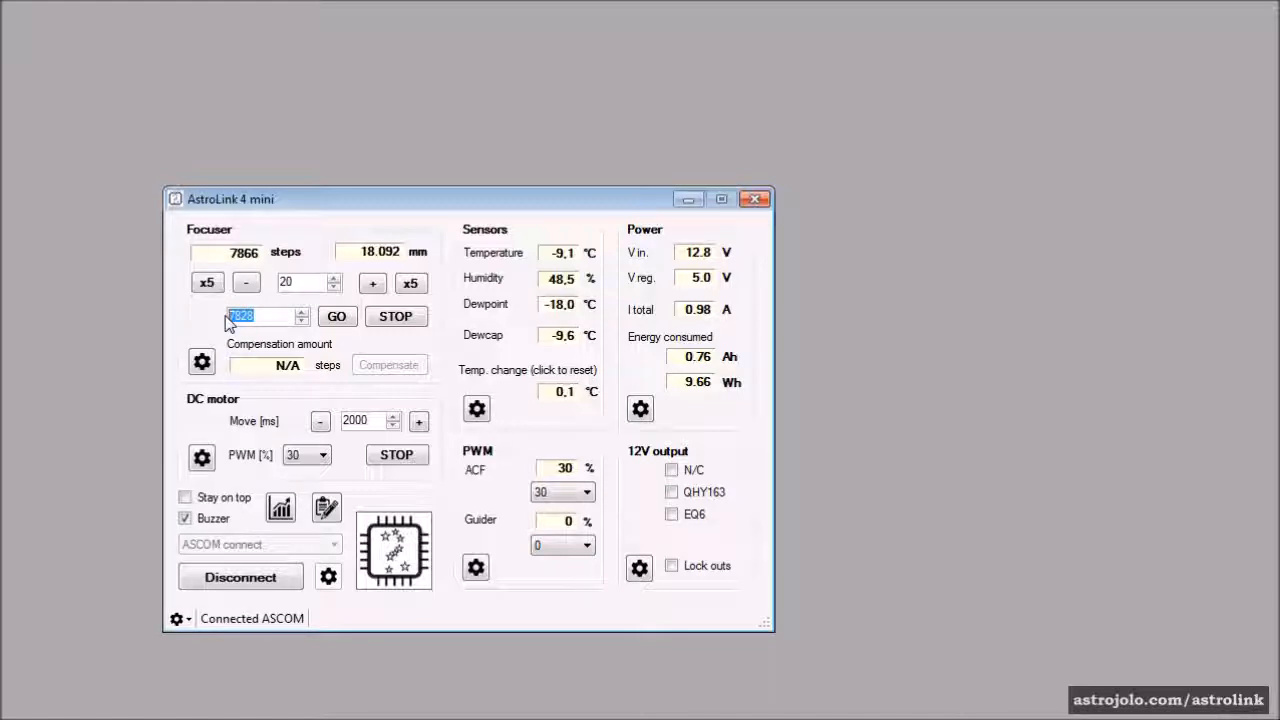
click(336, 320)
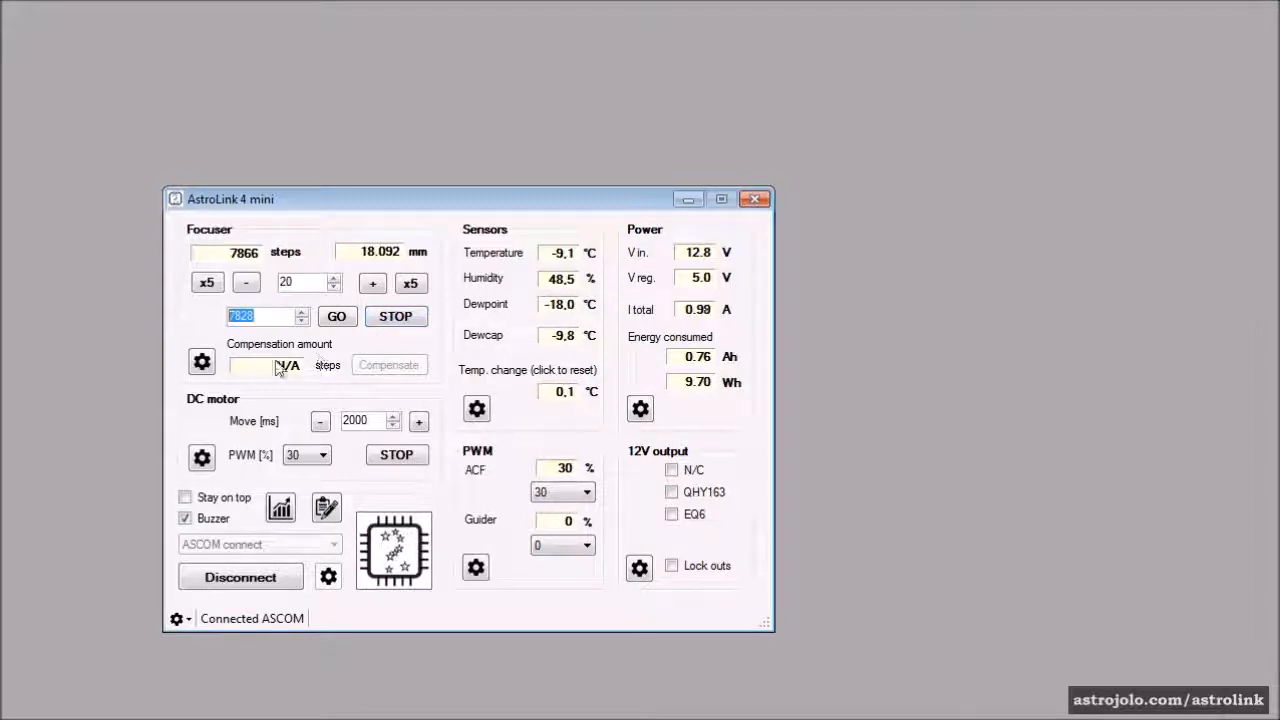
click(203, 363)
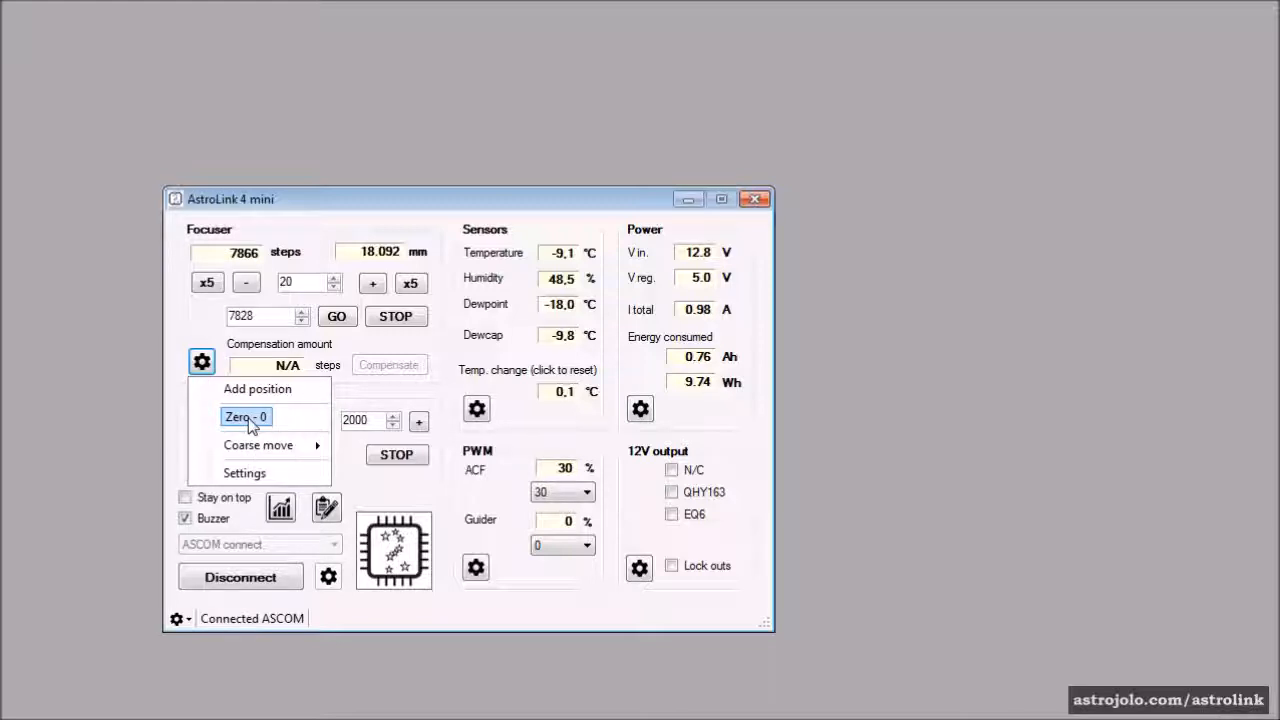
click(250, 424)
click(254, 316)
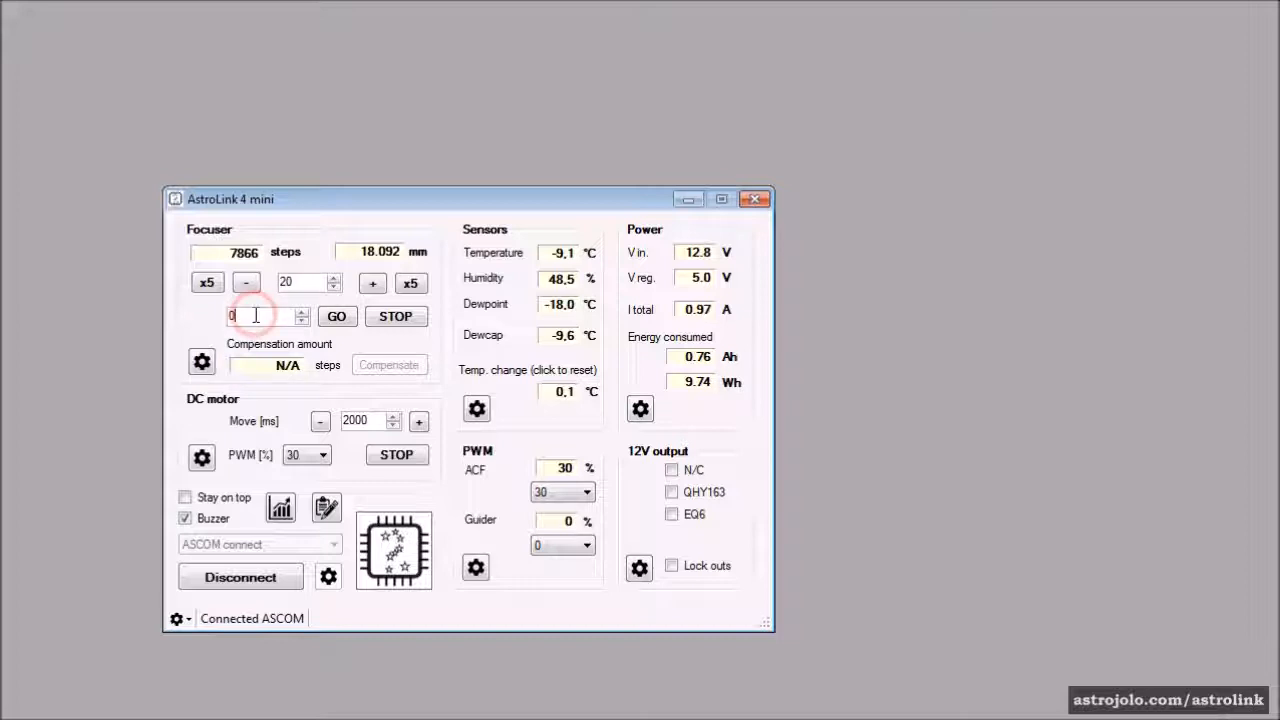
Step: Add the focuser's current position as a preset named Atik with value 7866 and save it
click(202, 363)
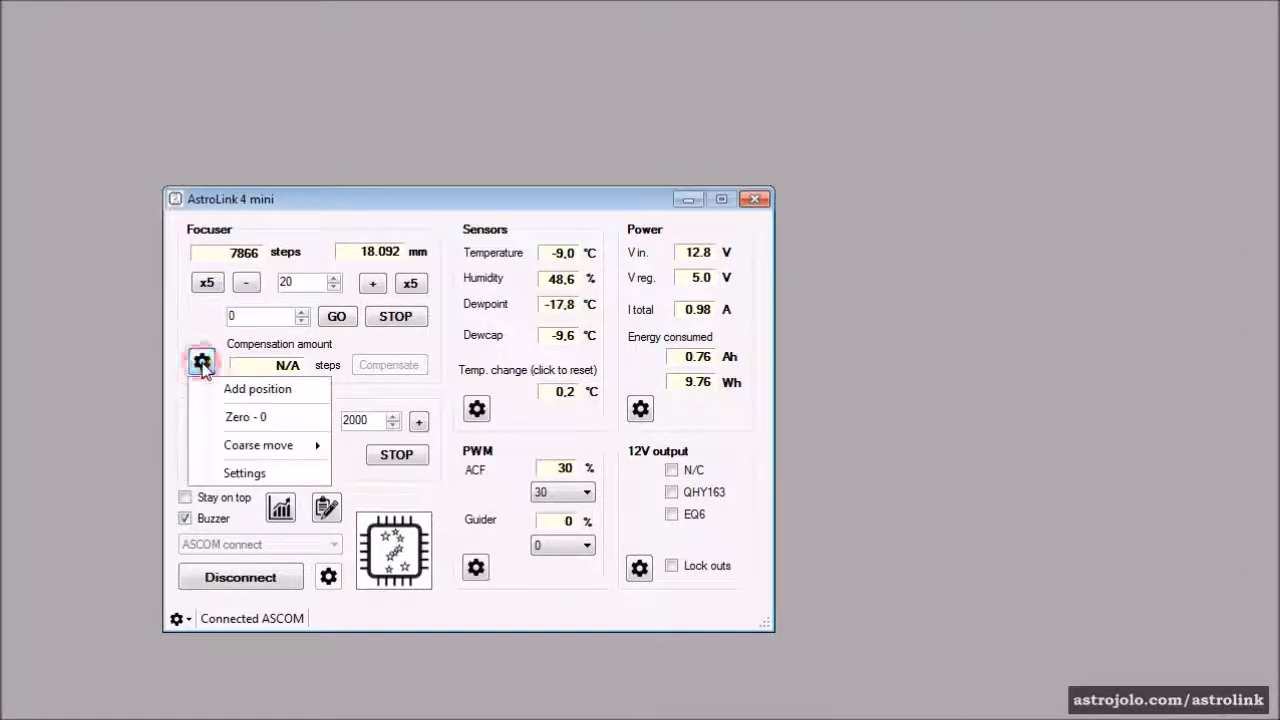
click(250, 388)
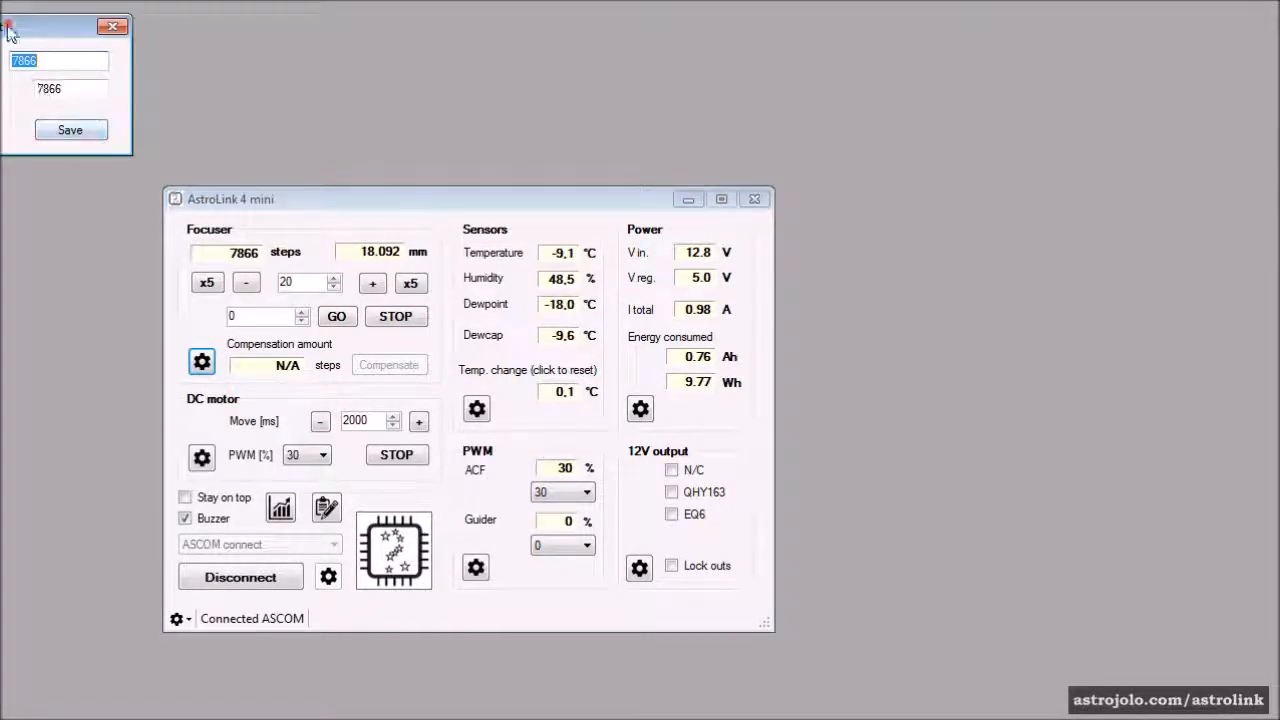
click(756, 376)
double_click(725, 378)
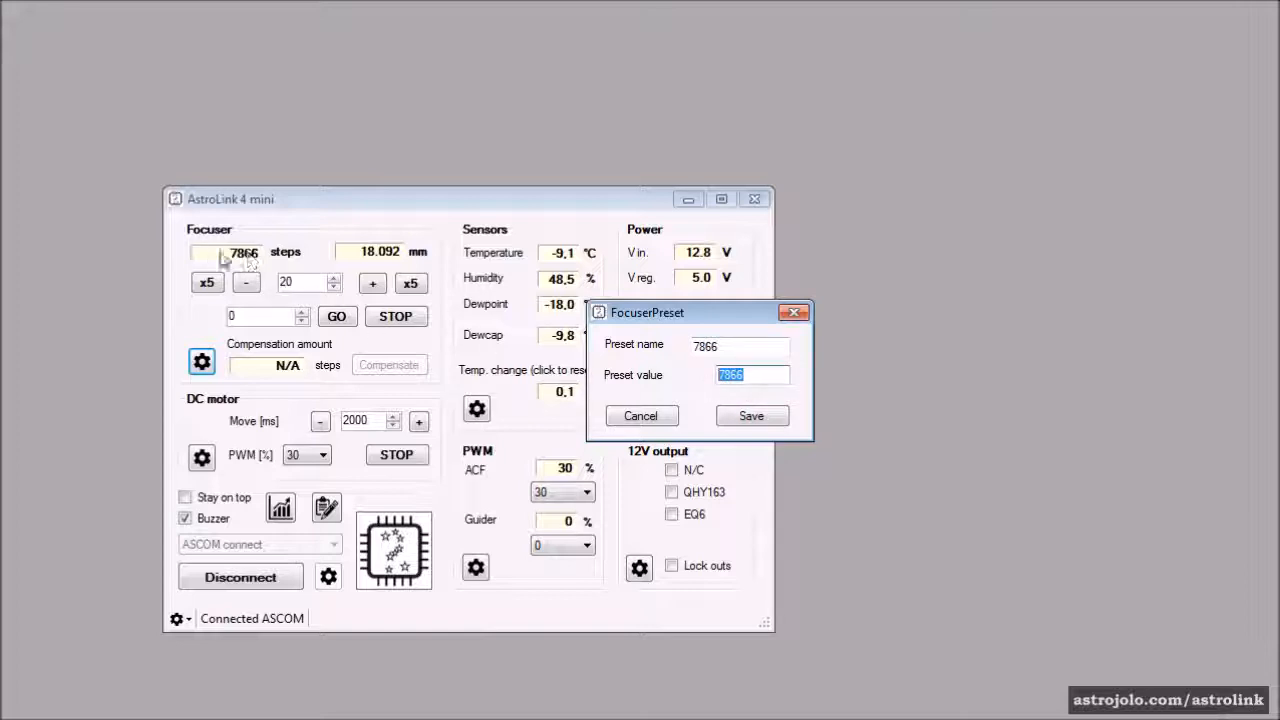
drag(737, 346, 683, 355)
text(A)
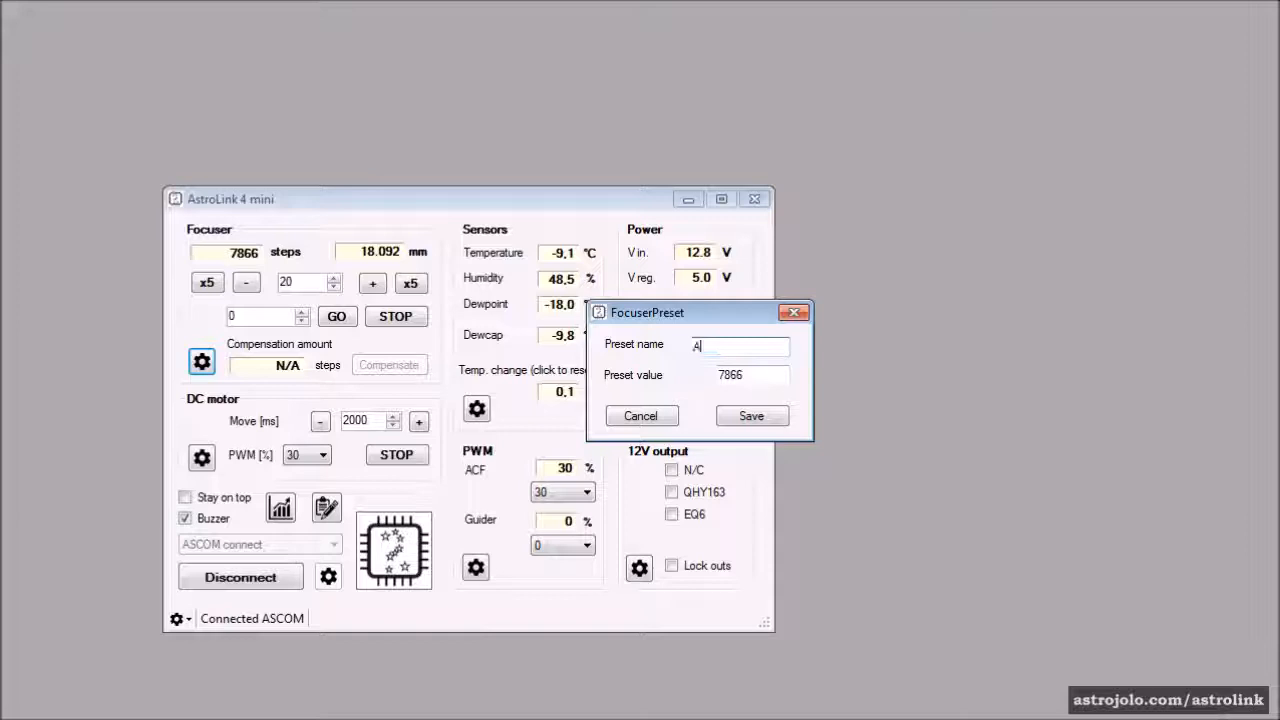
text(tik)
click(735, 418)
Step: Open the Atik focuser preset for editing, delete it and confirm the deletion
click(201, 361)
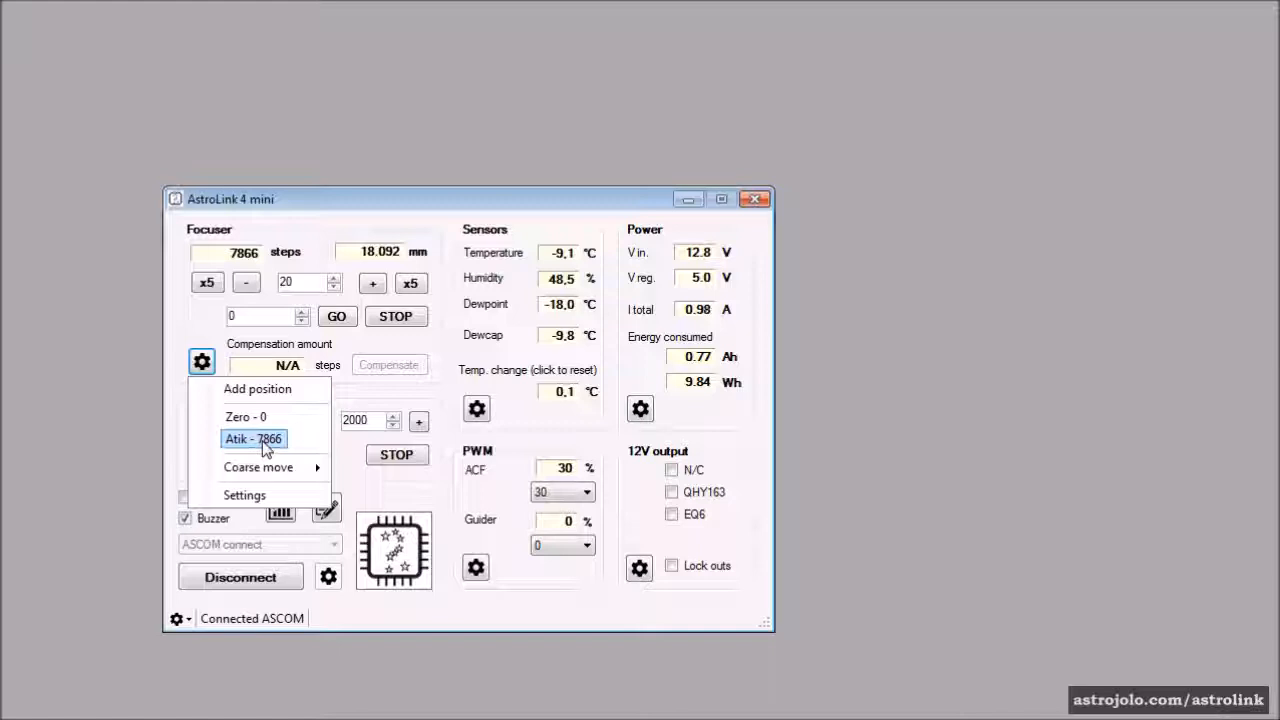
click(266, 440)
drag(56, 50, 293, 92)
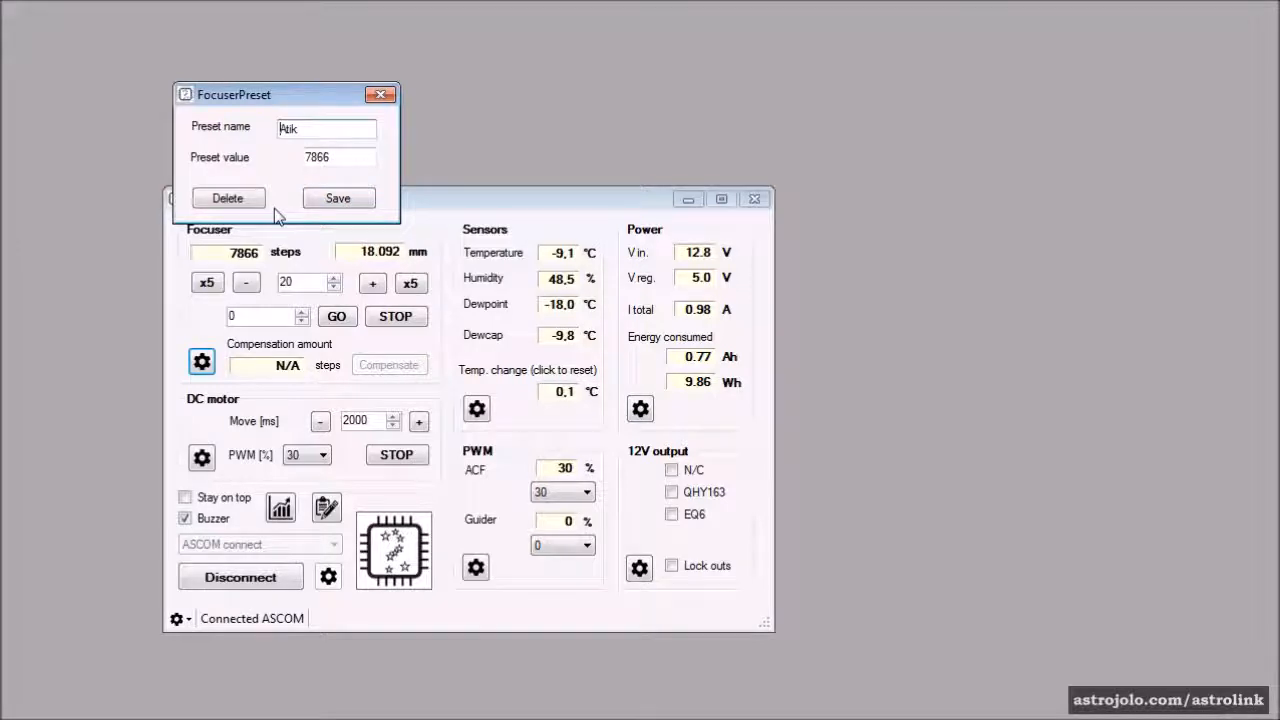
click(245, 200)
click(555, 398)
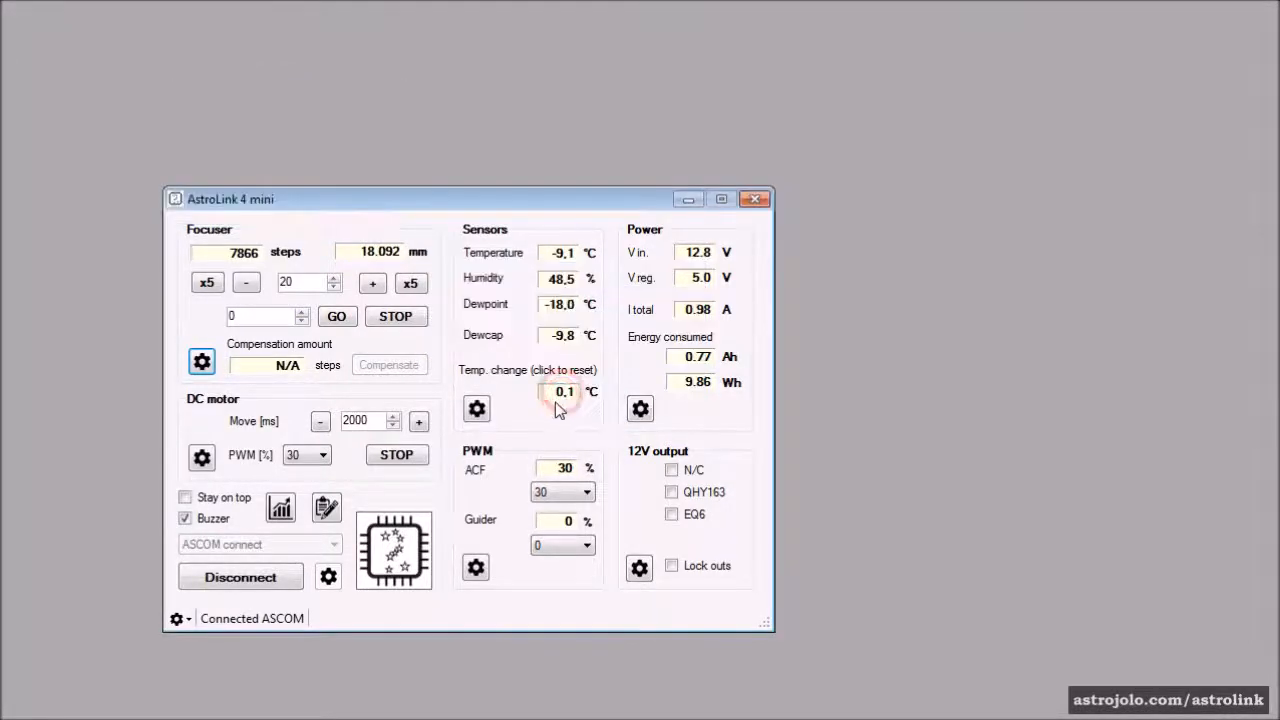
Step: Enable temperature compensation in the focuser settings and move the settings window clear of the focuser readings
click(202, 361)
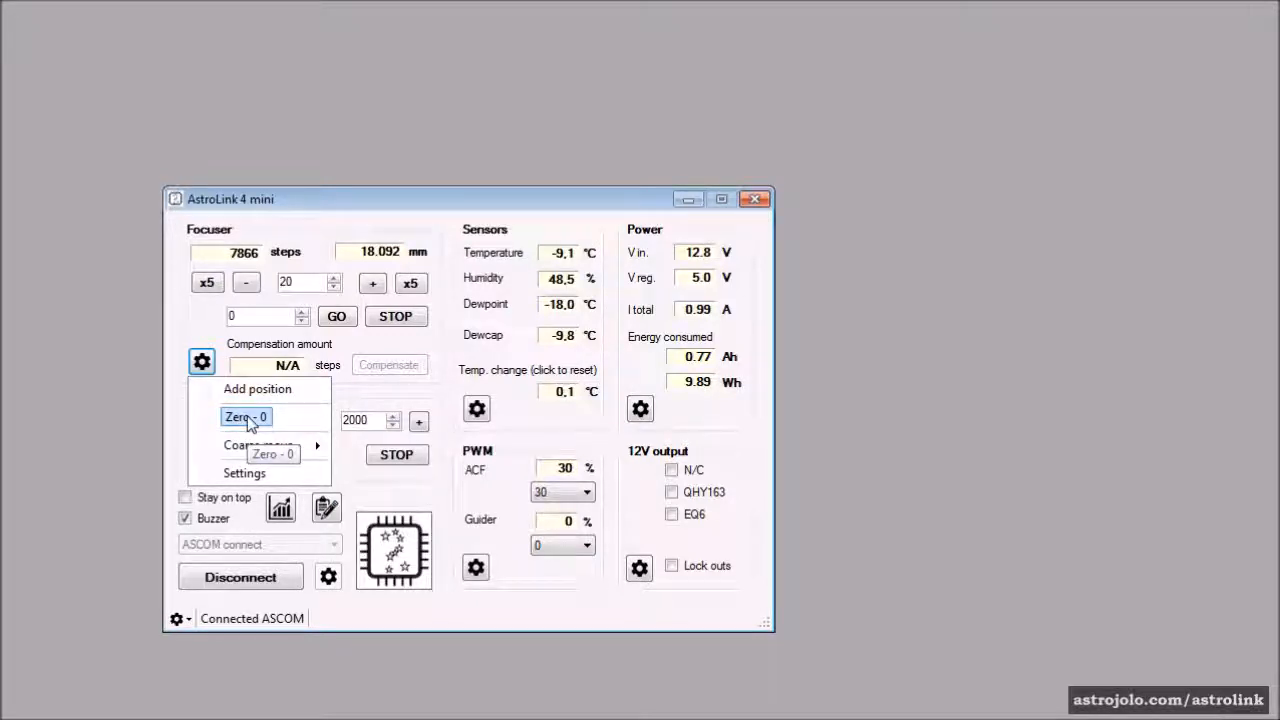
click(258, 473)
drag(89, 74, 641, 152)
click(551, 183)
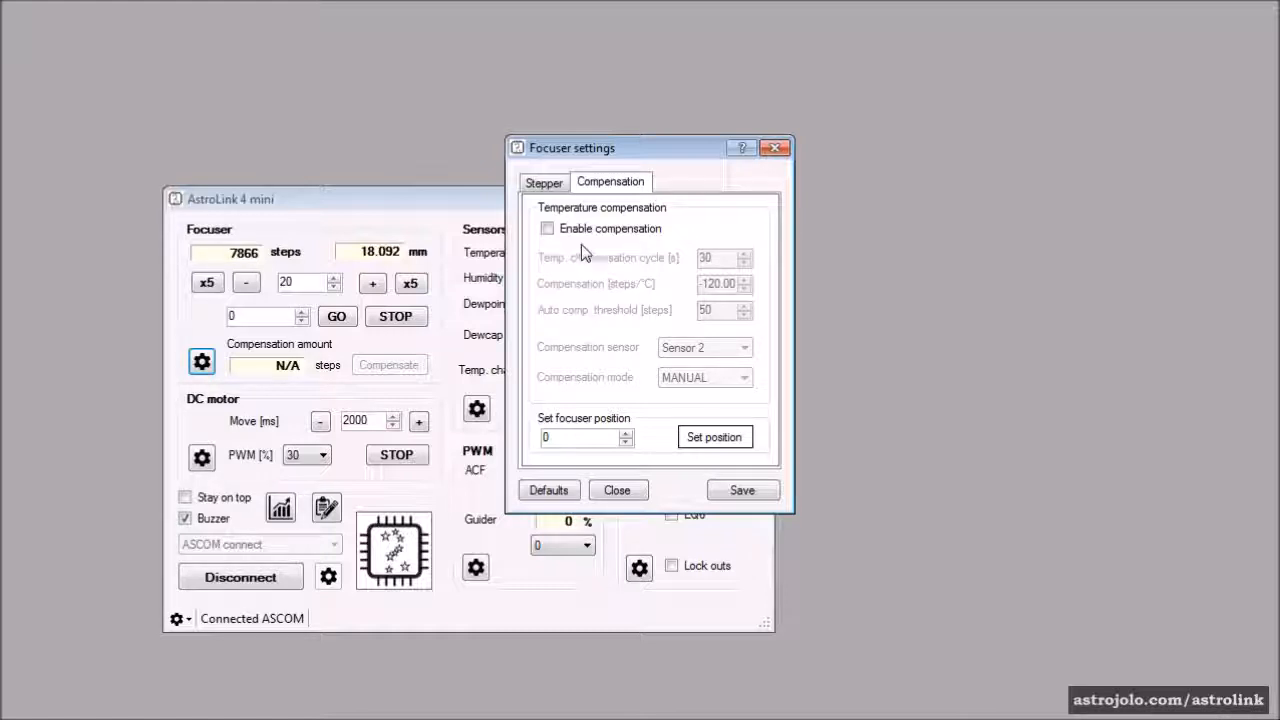
click(547, 228)
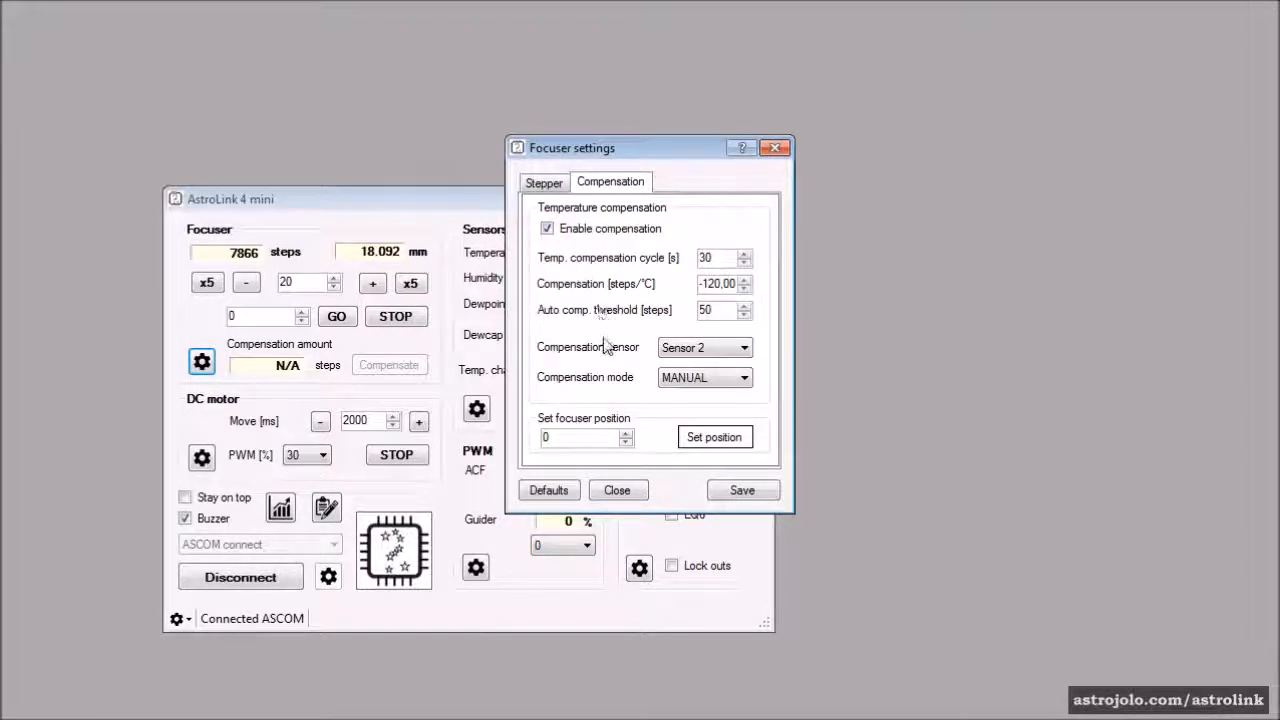
click(637, 148)
drag(653, 151, 700, 147)
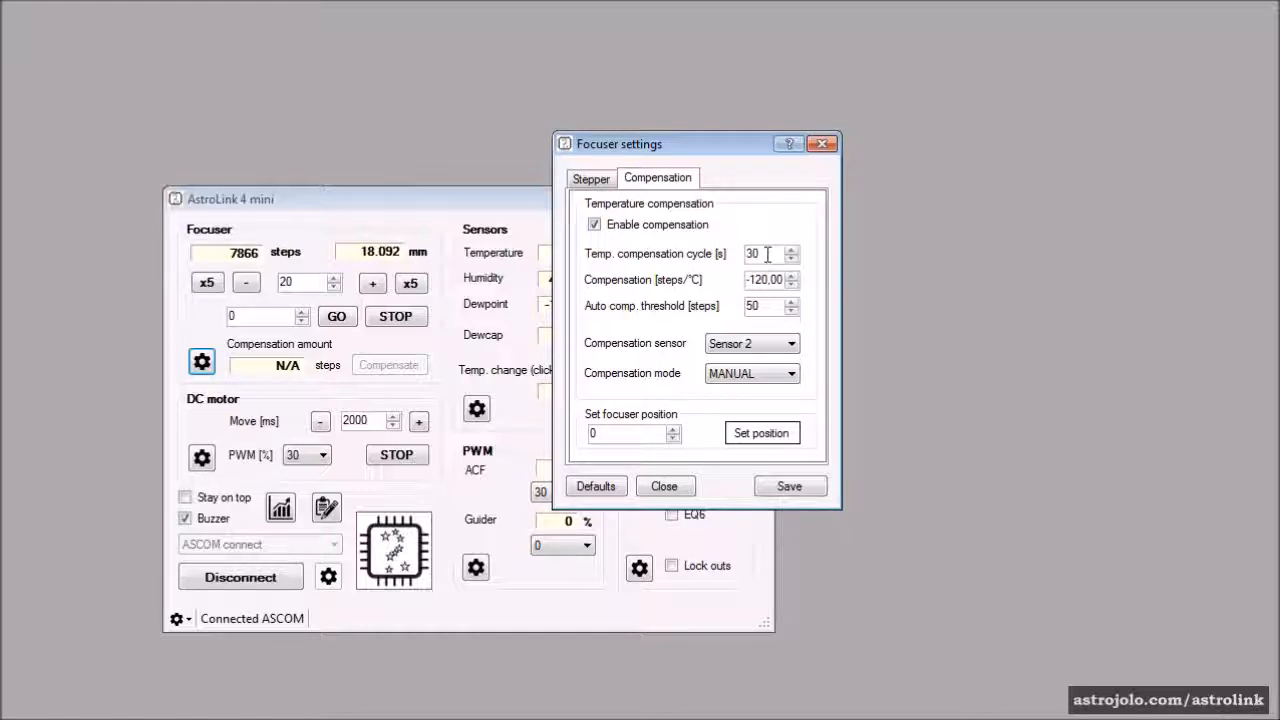
Step: Set the temperature compensation cycle to 15 s and review the steps per degree and auto compensation threshold values
drag(767, 255, 737, 252)
text(2)
click(791, 260)
click(760, 281)
drag(746, 281, 784, 281)
double_click(762, 306)
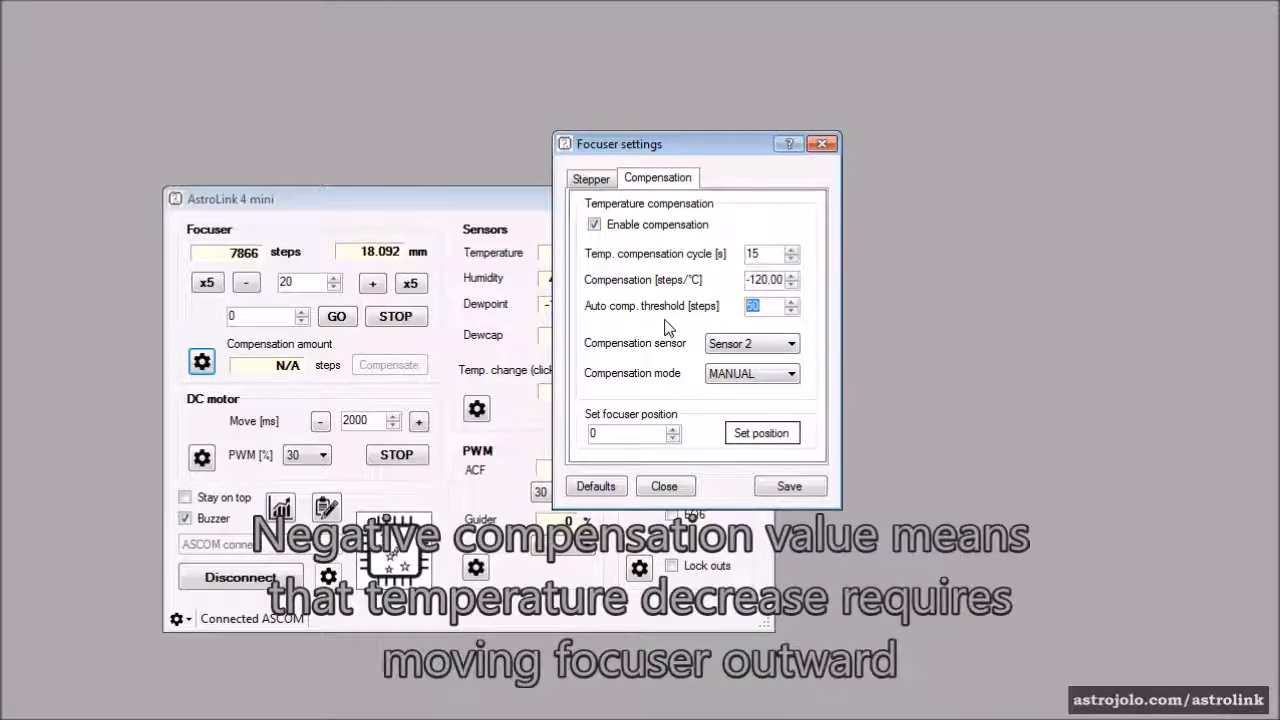
click(765, 308)
double_click(760, 308)
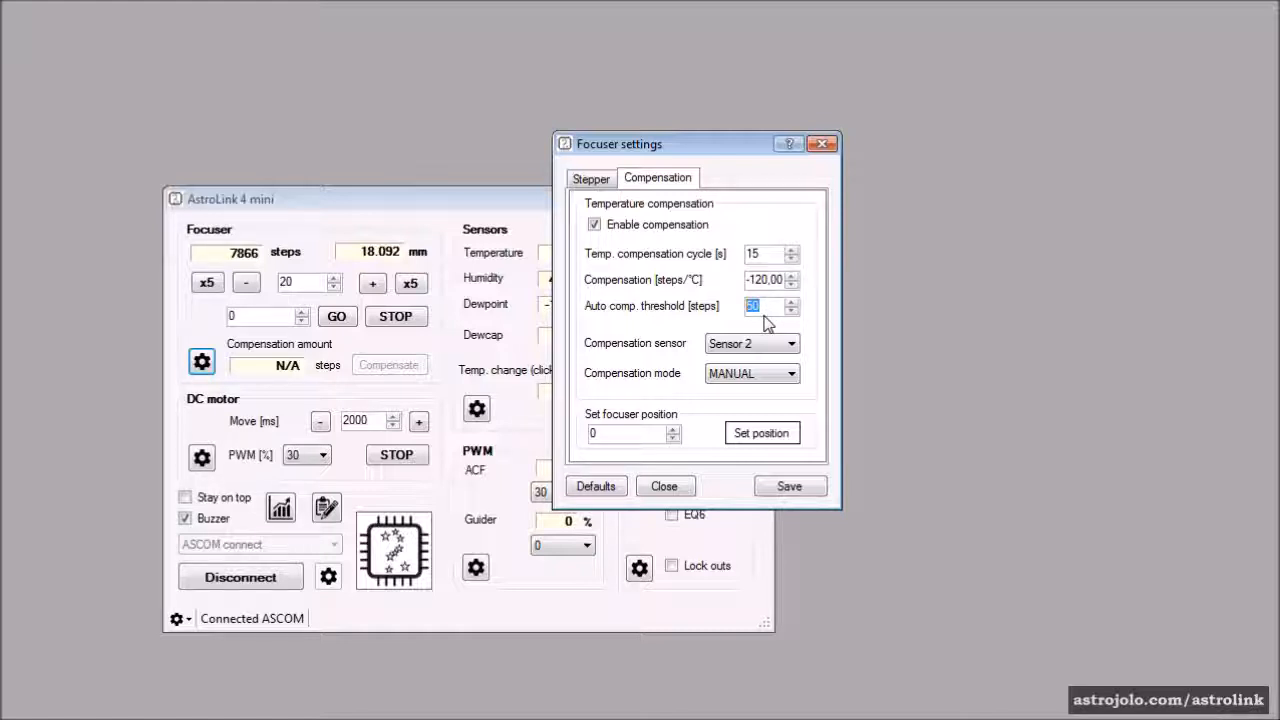
Step: Switch the compensation mode to AUTOMATIC and review the steps per degree and threshold it uses
click(788, 373)
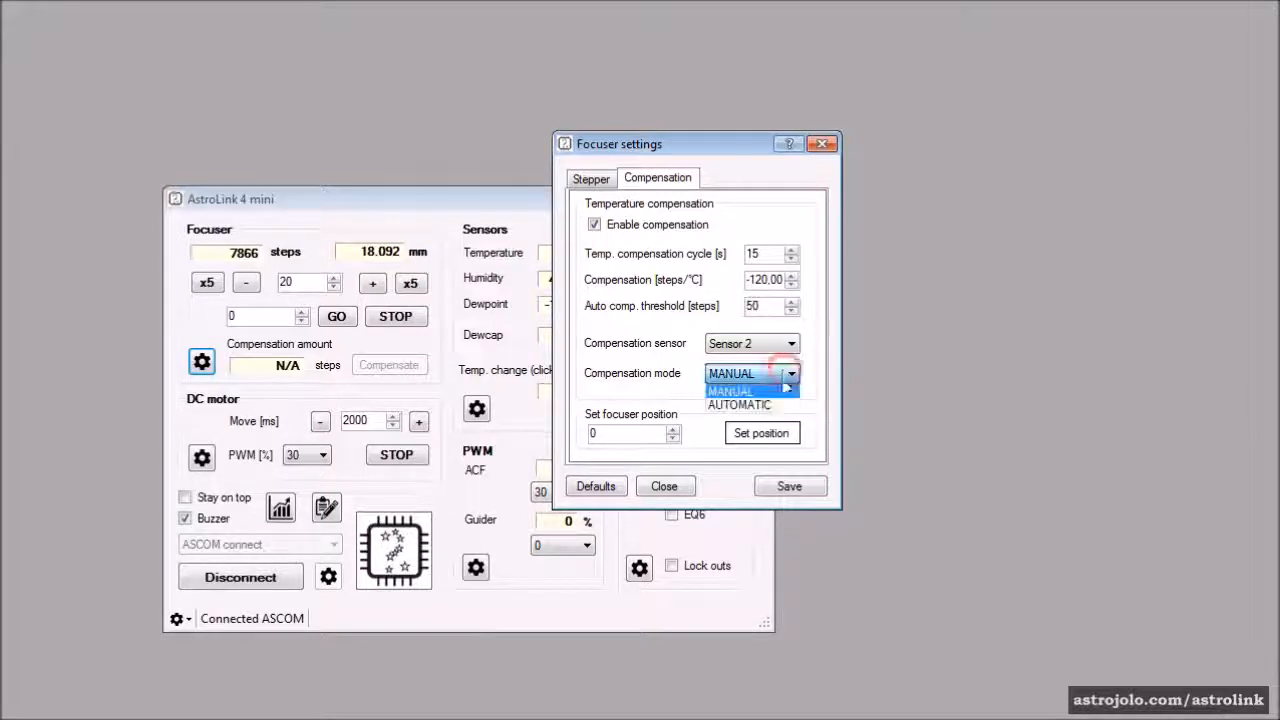
click(776, 404)
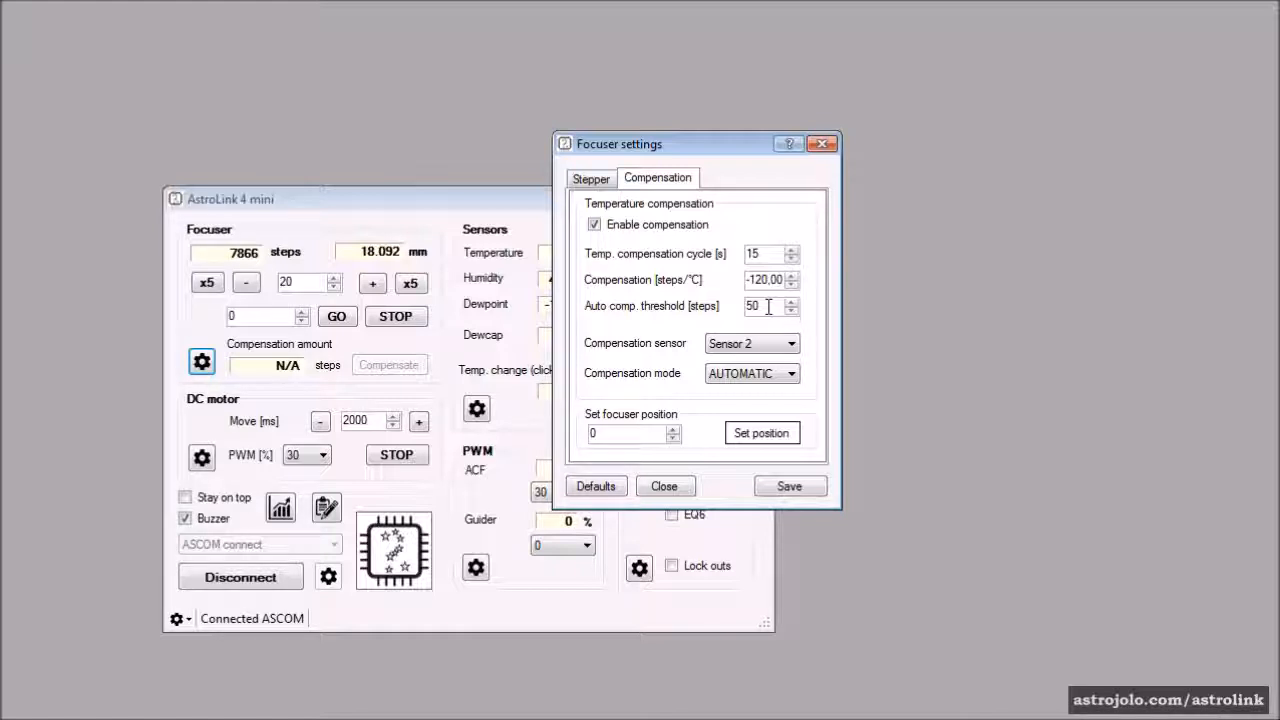
drag(779, 280, 744, 280)
double_click(773, 307)
Step: Set the compensation mode to MANUAL and save the focuser settings
click(756, 376)
click(754, 392)
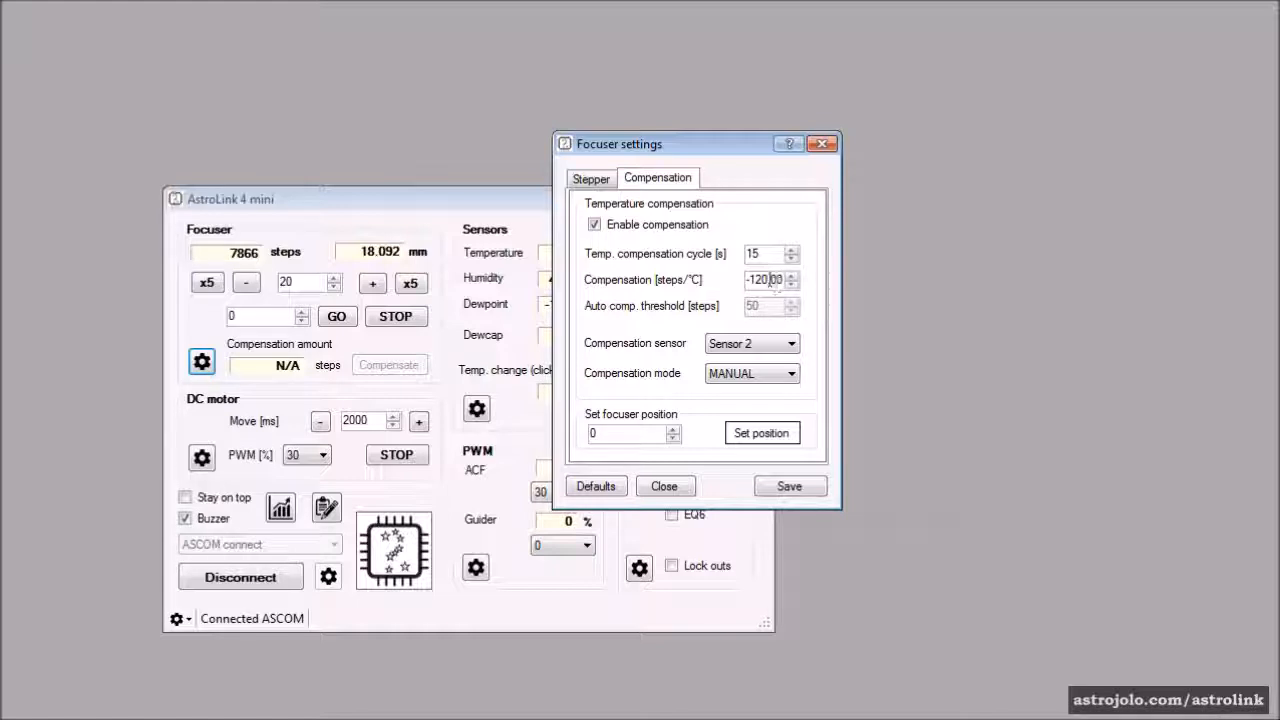
click(789, 486)
click(608, 398)
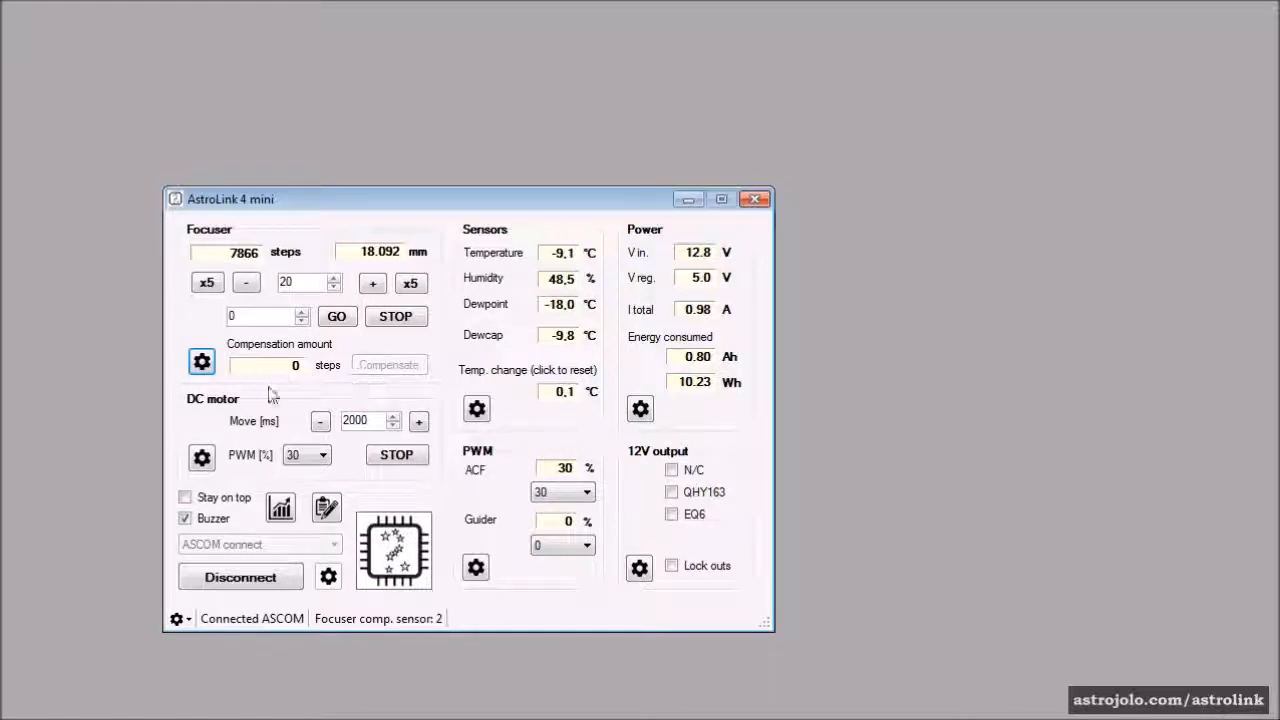
Step: Set the Guider PWM output to 40 %
click(553, 547)
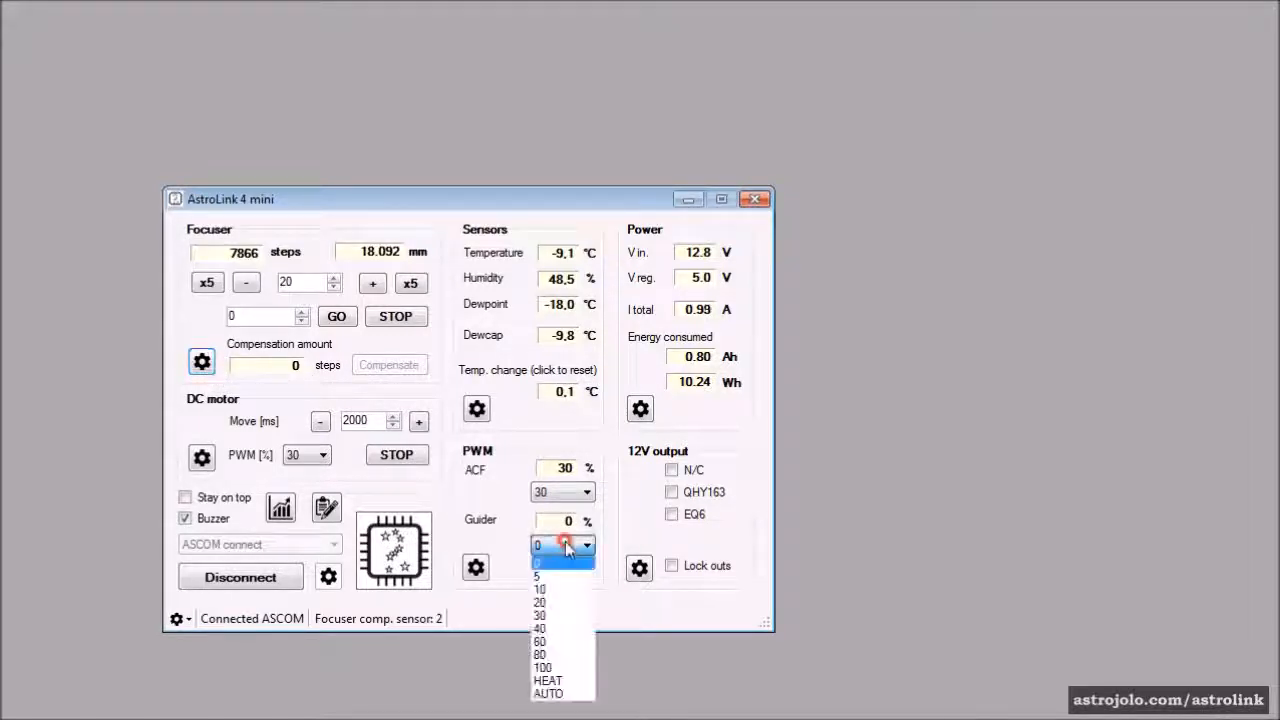
click(568, 630)
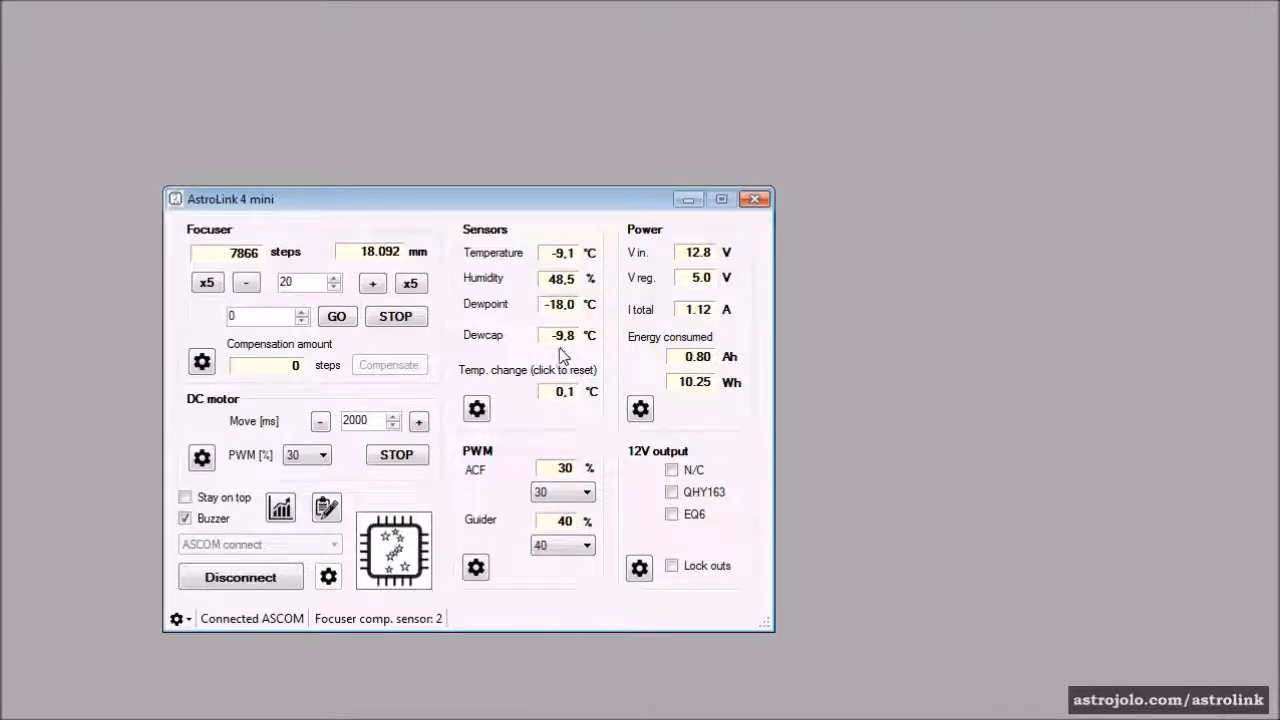
Step: Check which sensor drives the focuser's temperature compensation and close the settings without changes
click(202, 361)
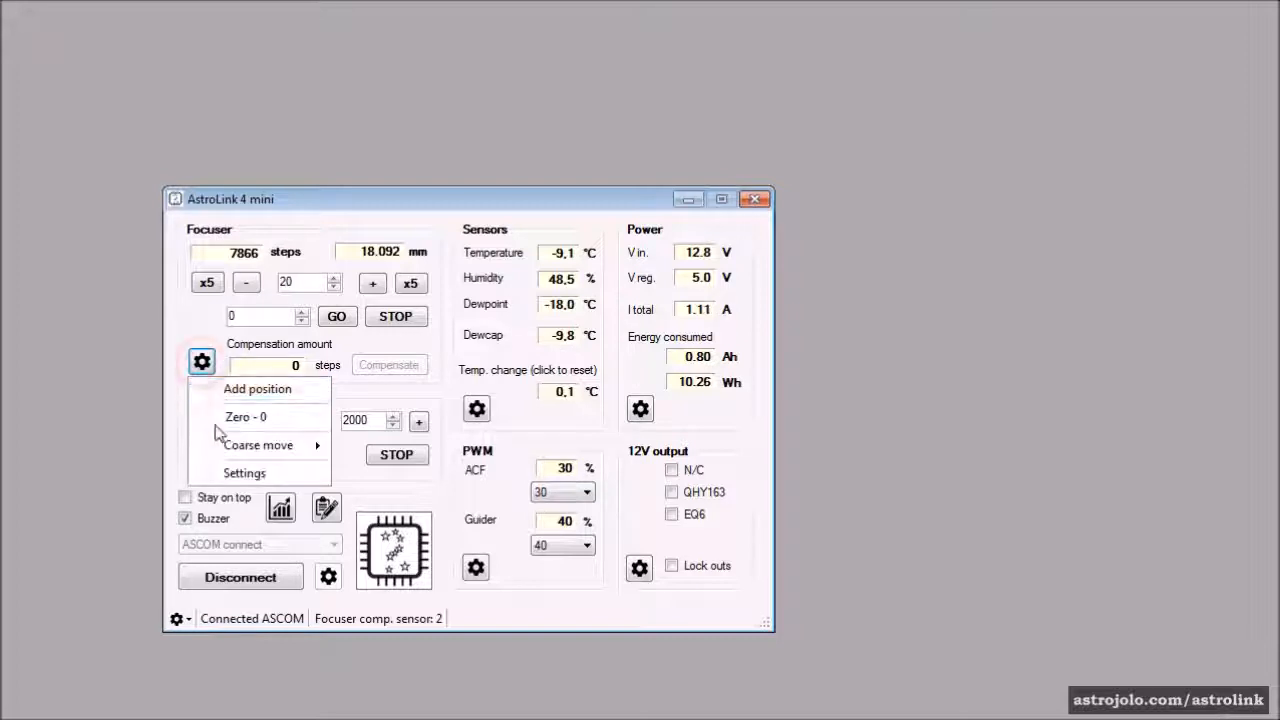
click(240, 476)
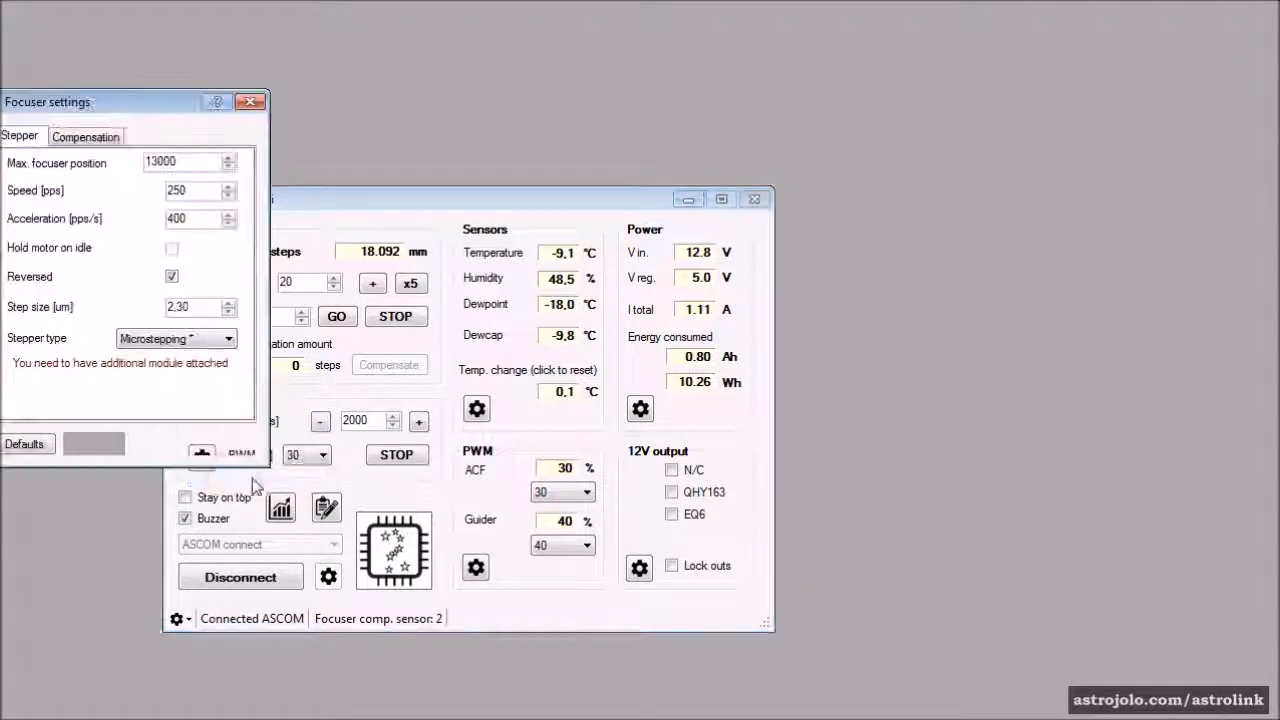
click(86, 137)
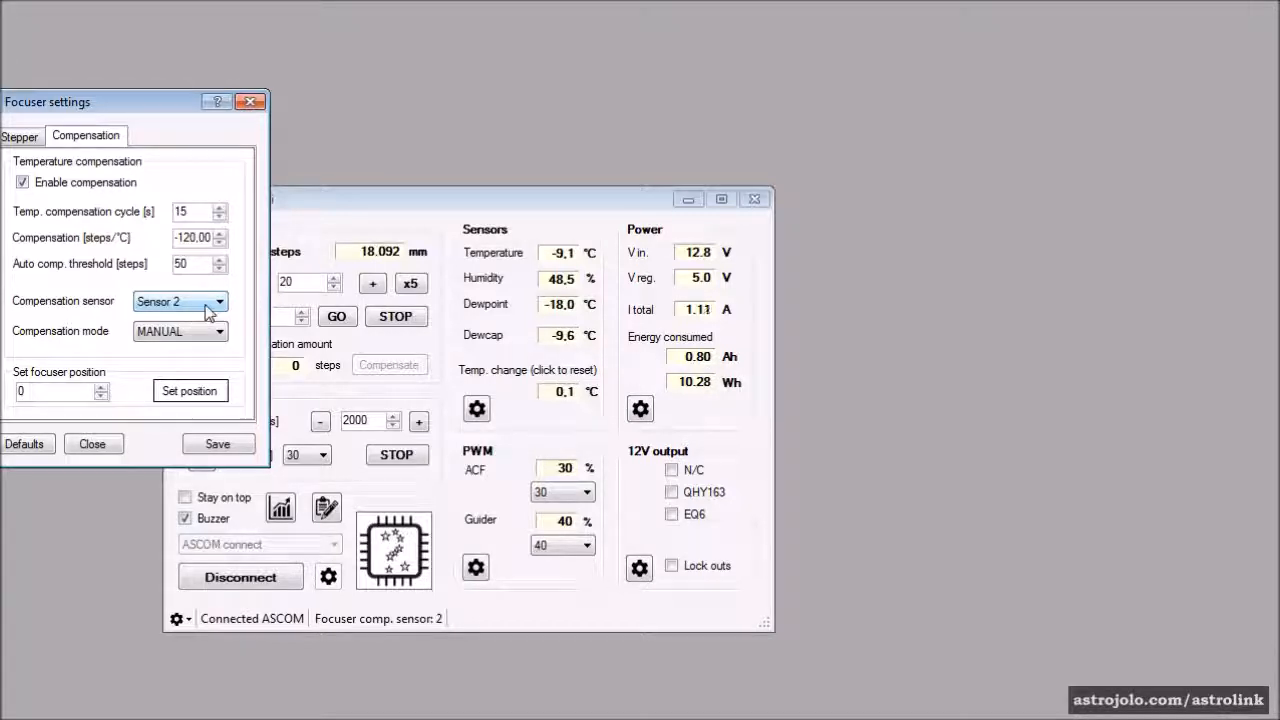
click(108, 445)
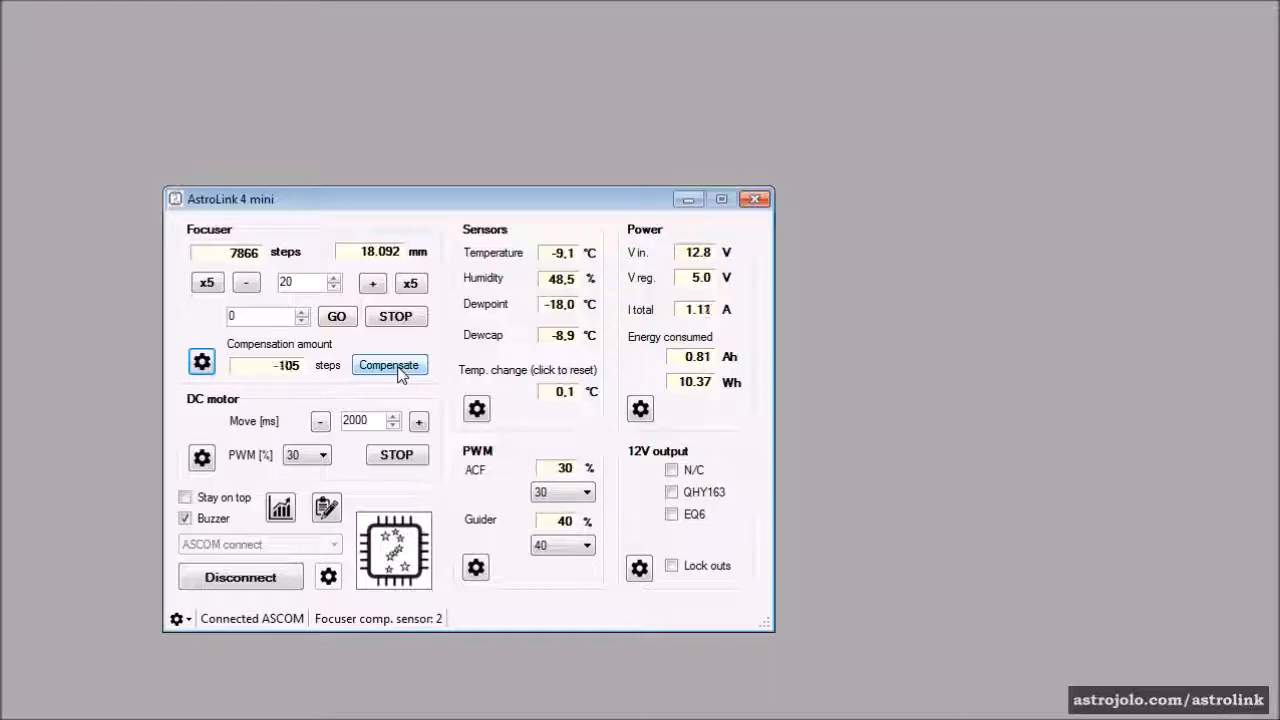
Step: Set the Guider PWM output to 0 % and apply the pending temperature compensation to the focuser
click(575, 545)
click(560, 558)
click(376, 364)
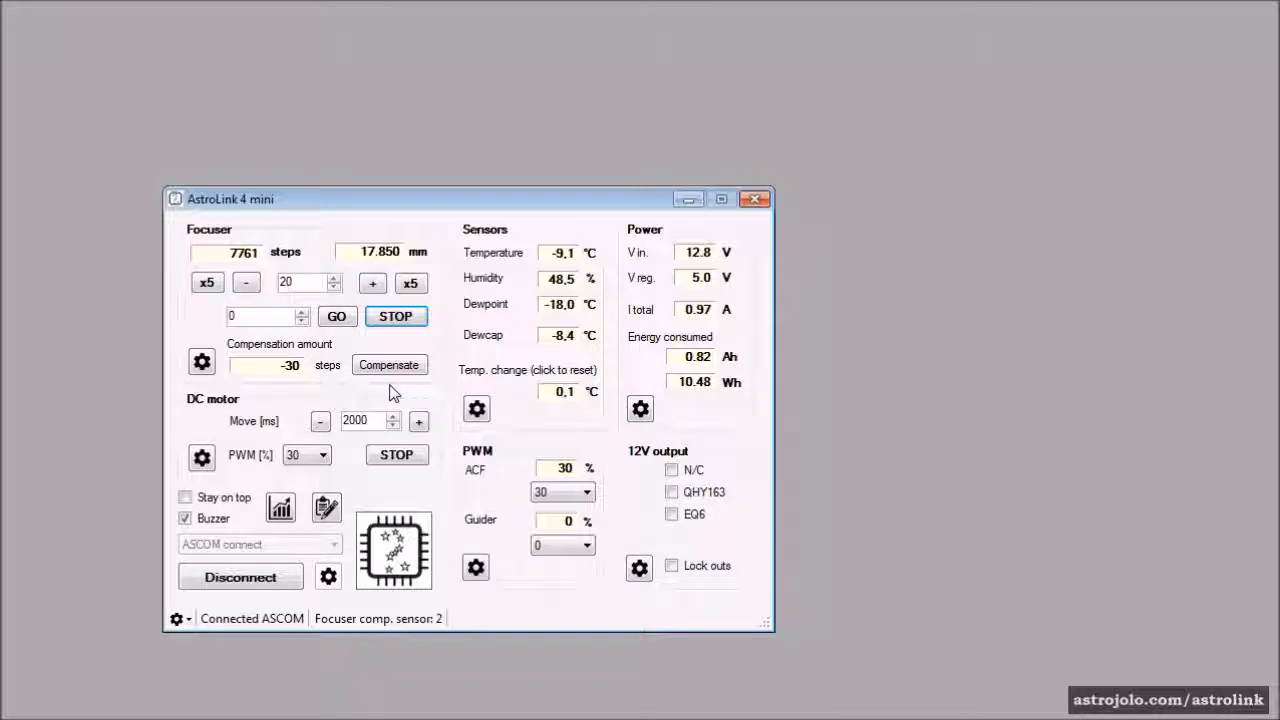
Step: Examine the temperature and focuser position points and fitted coefficient in the compensation calculator, then close it
click(178, 618)
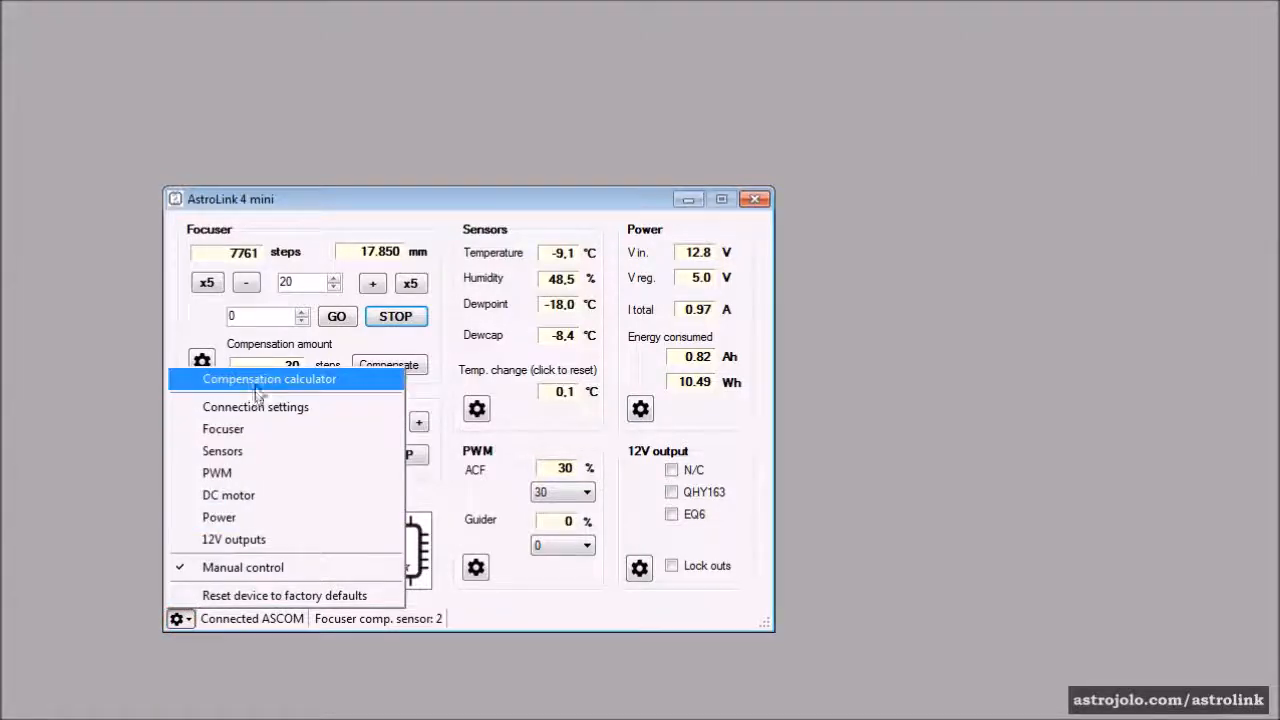
click(258, 380)
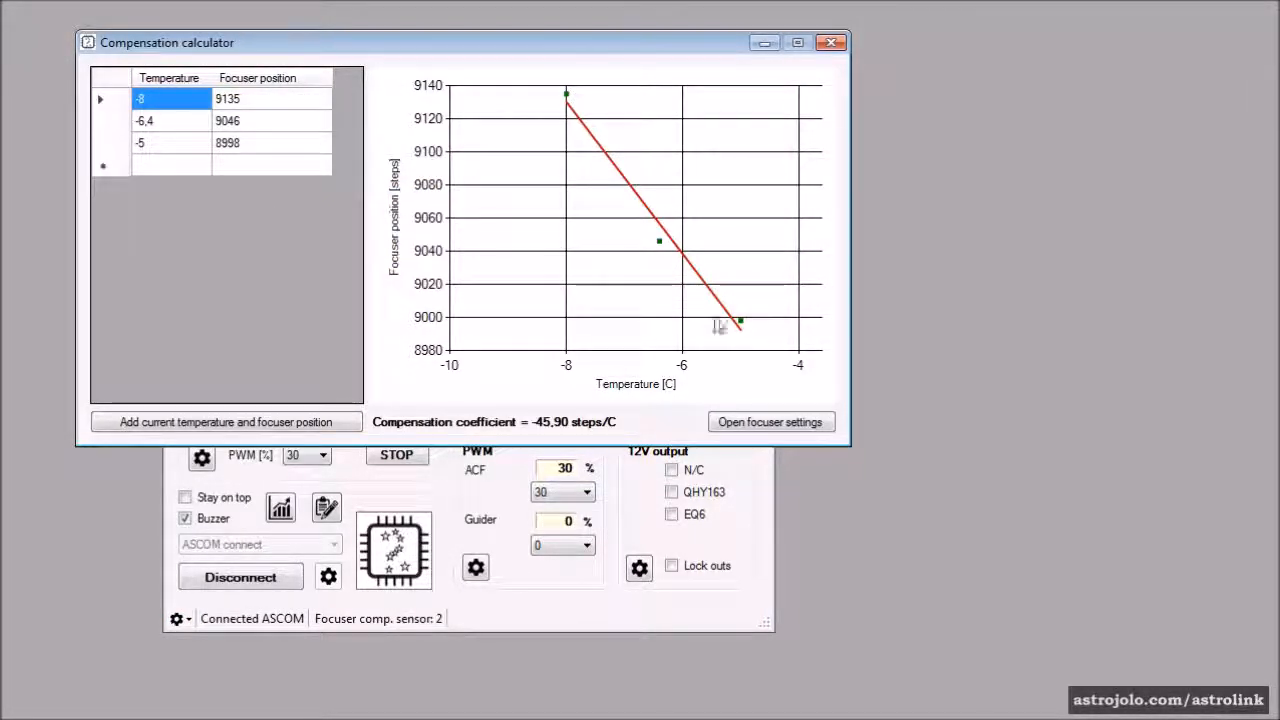
click(829, 44)
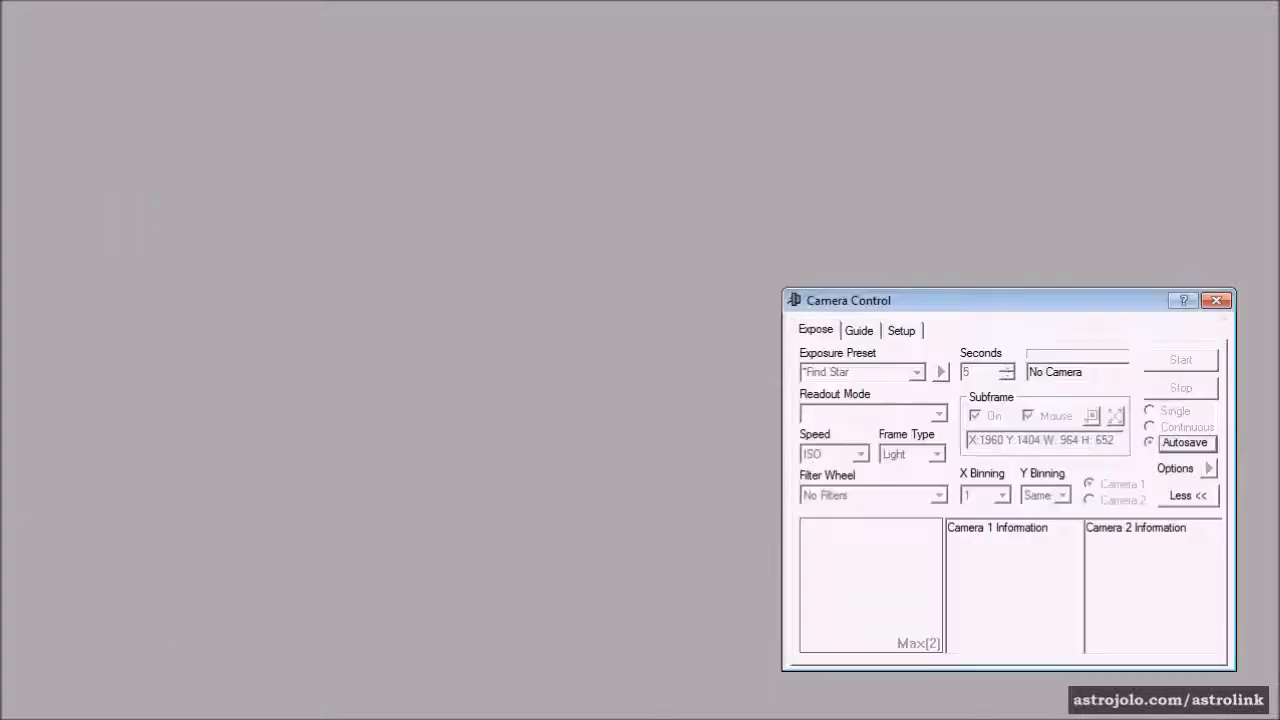
Step: Attach the astrolink-compensate.vbs script to autosave slot 1 and check the pending compensation amount in AstroLink 4 mini
click(1186, 444)
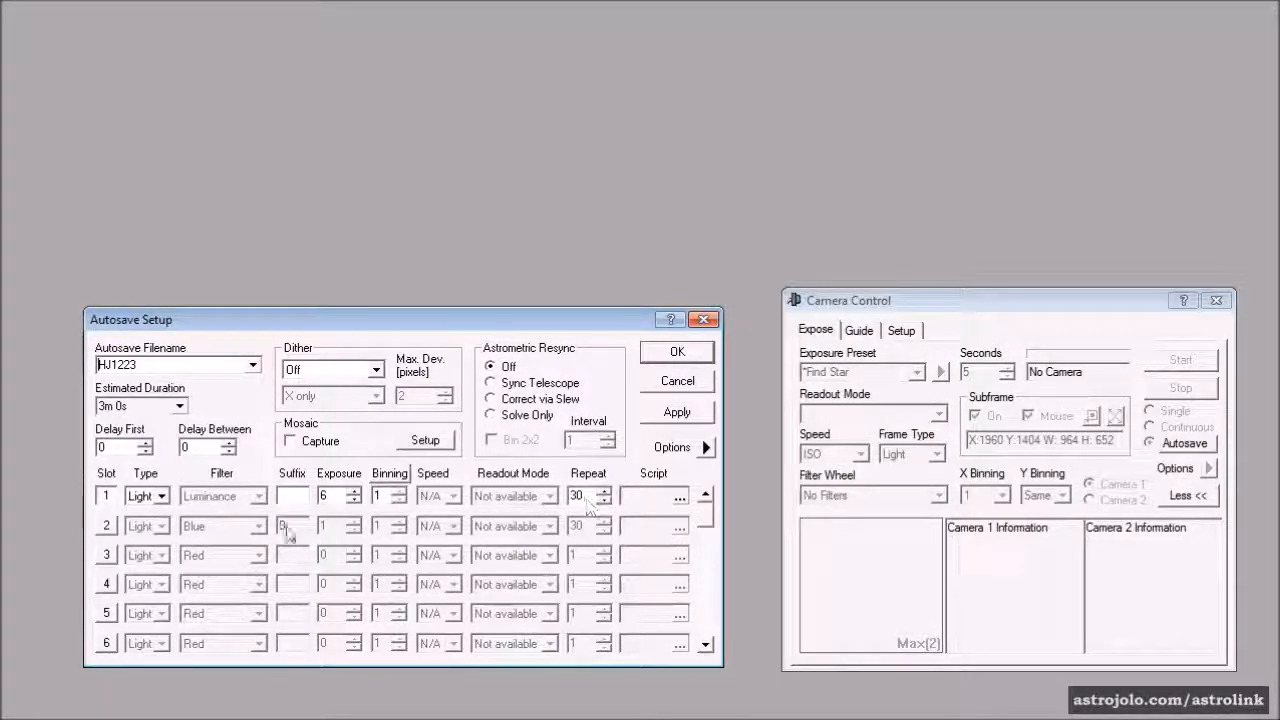
click(680, 497)
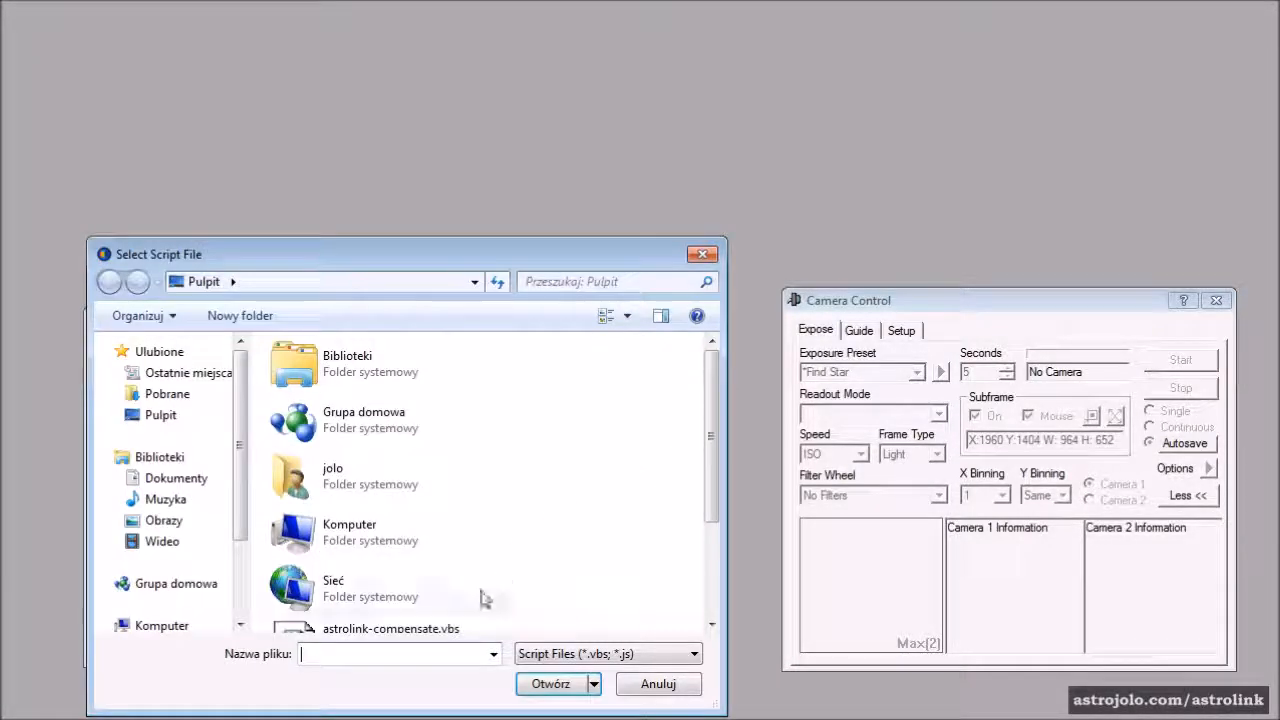
double_click(433, 630)
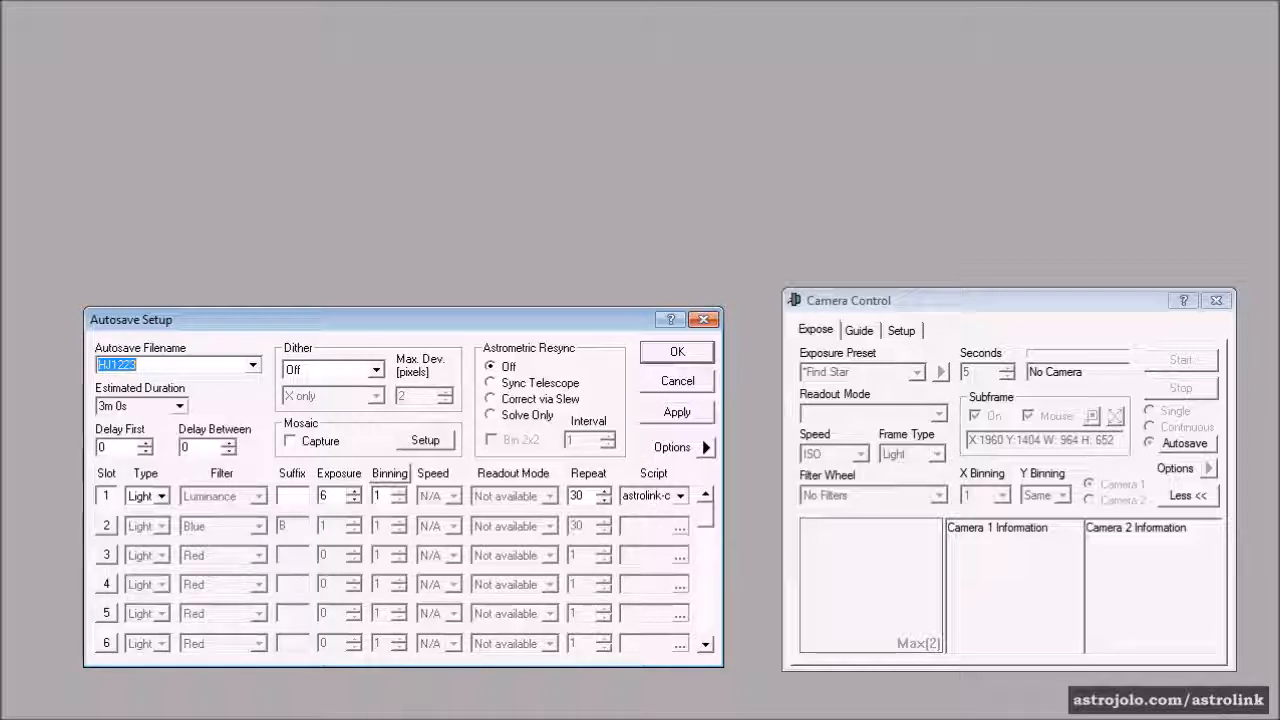
click(408, 718)
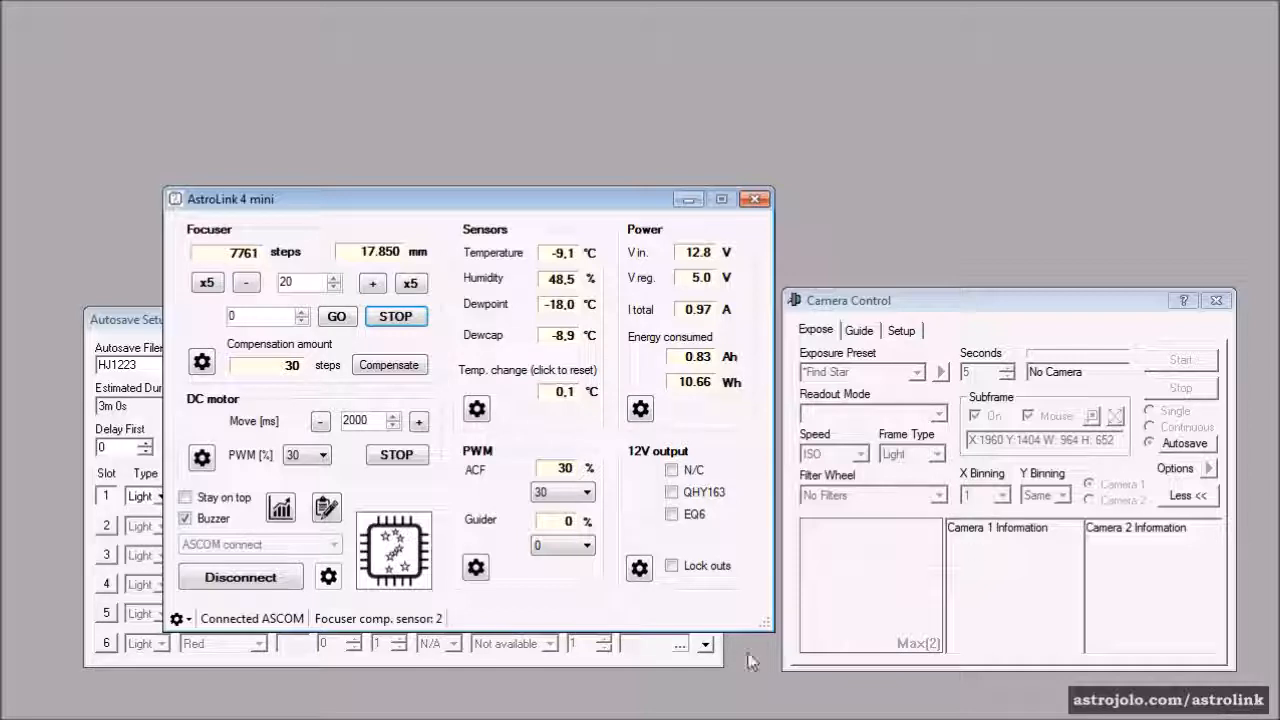
Step: Return to the autosave setup, set slot 1 to use no script and accept the setup
click(662, 647)
click(680, 496)
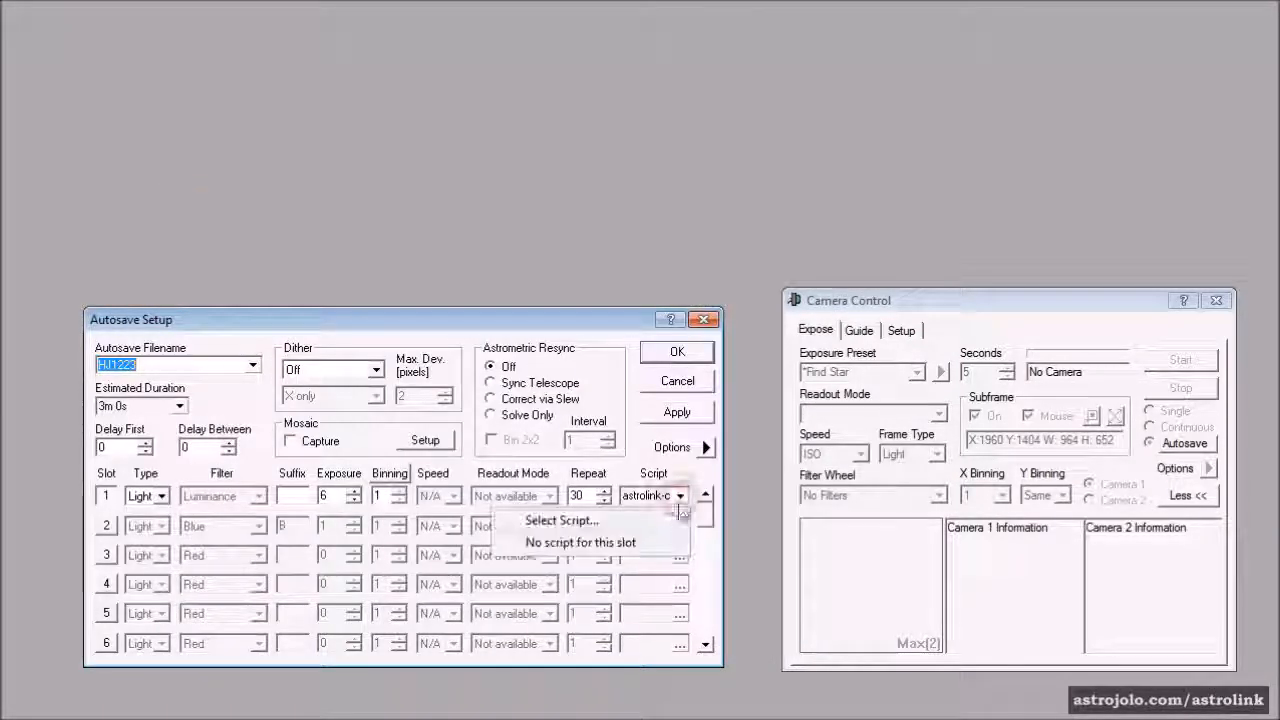
click(655, 542)
click(677, 351)
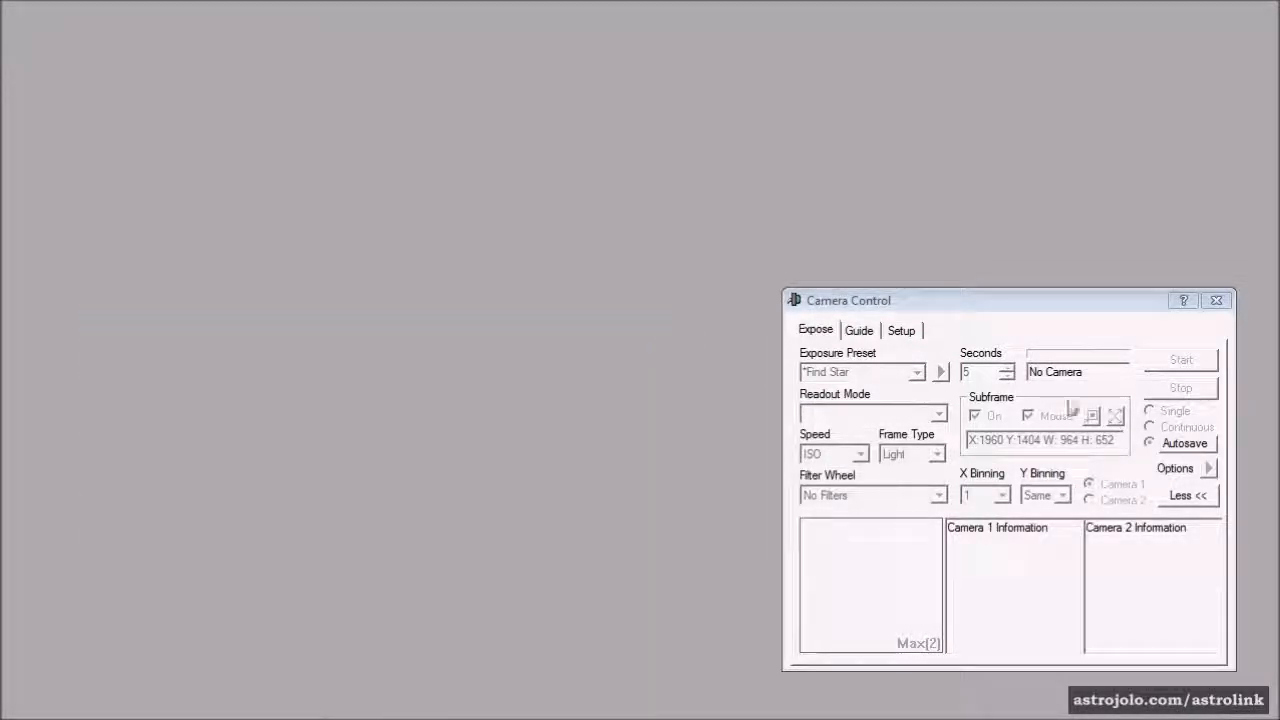
Step: Close the camera control and apply the pending temperature compensation to the focuser in AstroLink 4 mini
click(1217, 301)
click(357, 697)
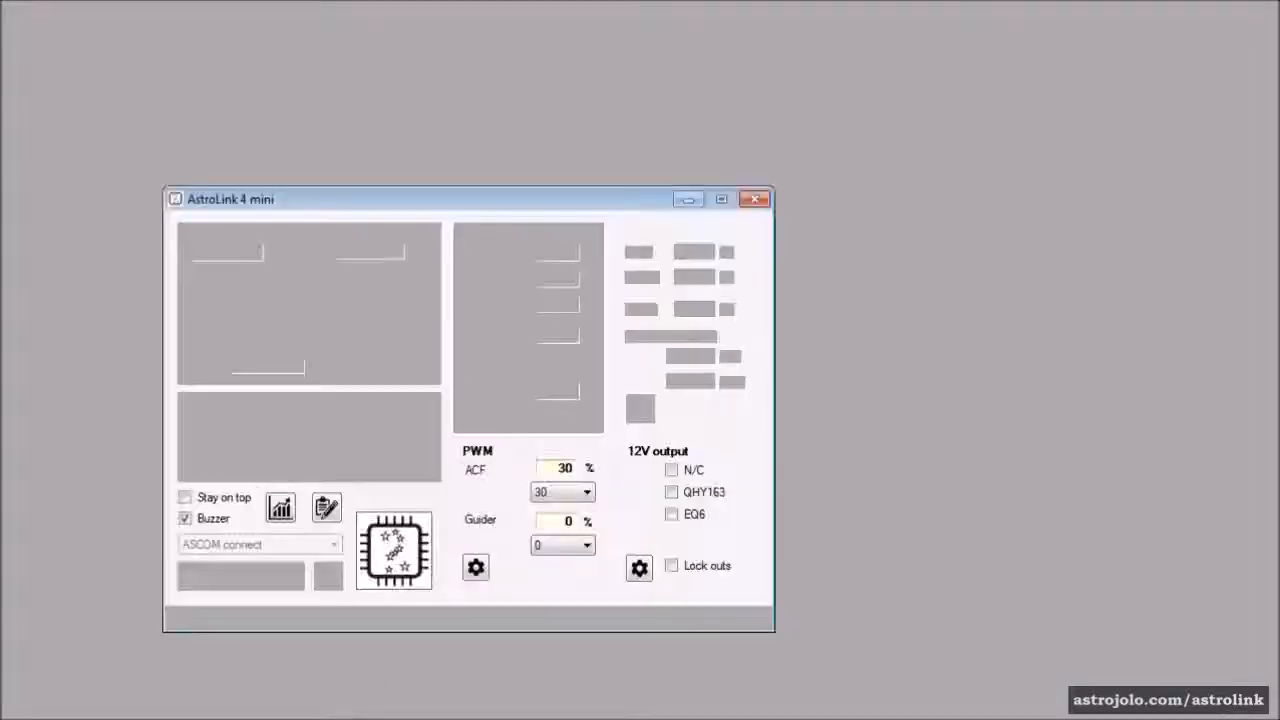
click(366, 366)
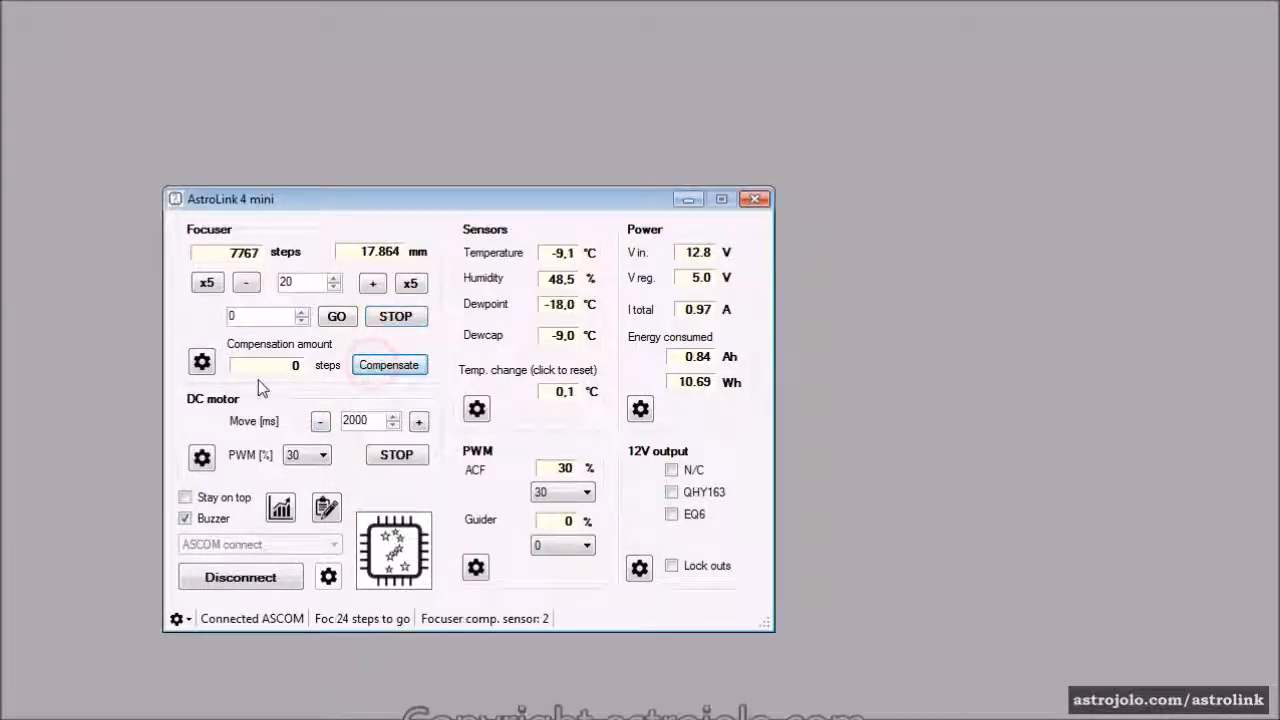
Step: Review the focuser's stepper settings and close them without changes
click(202, 362)
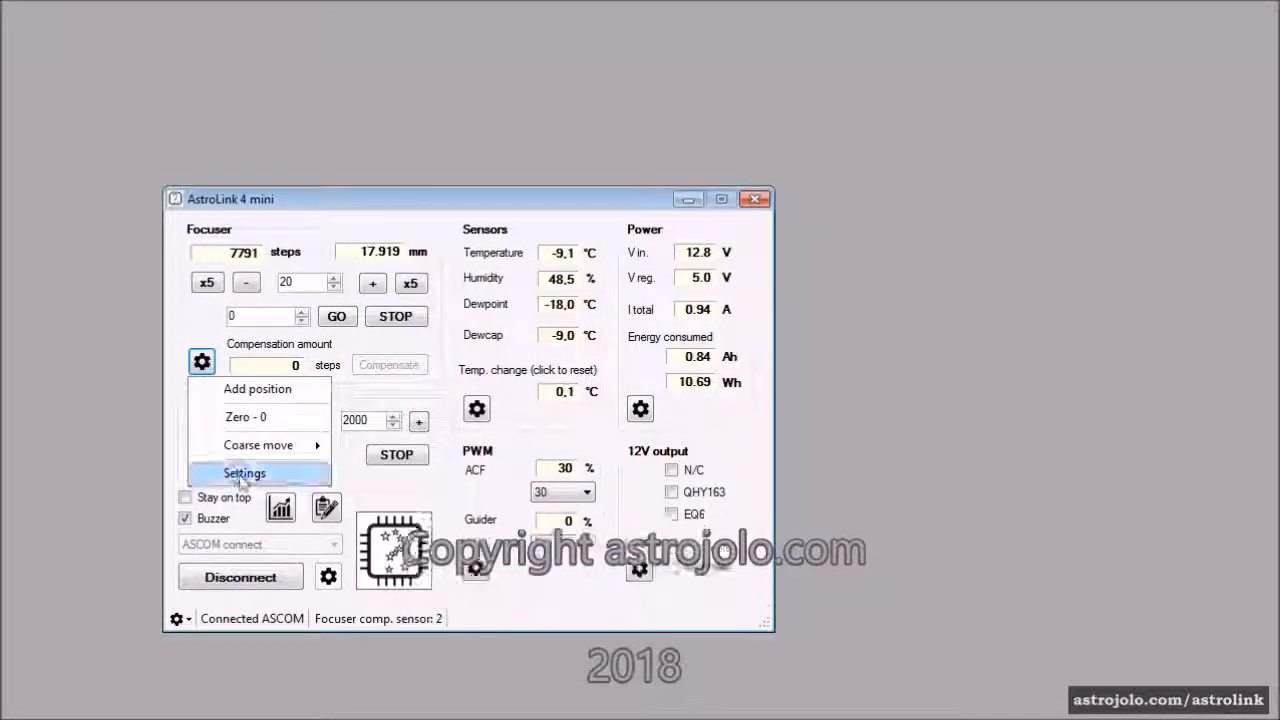
click(240, 471)
drag(0, 0, 158, 3)
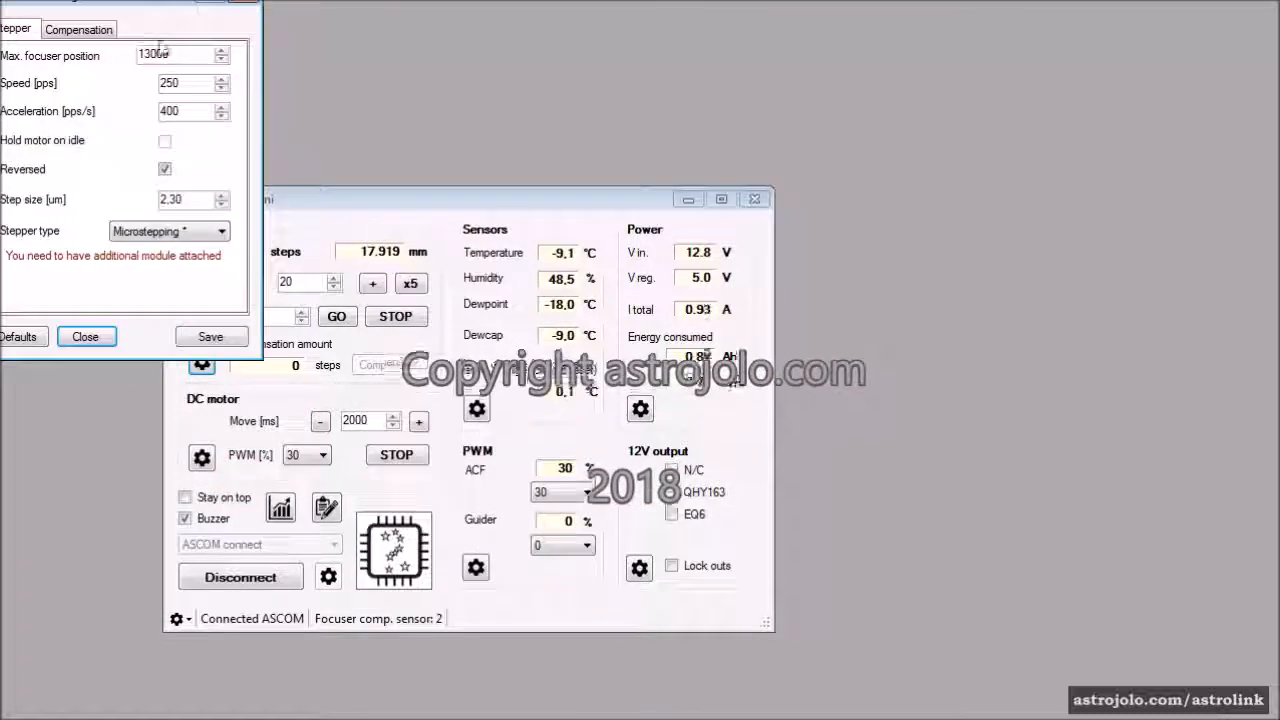
click(93, 337)
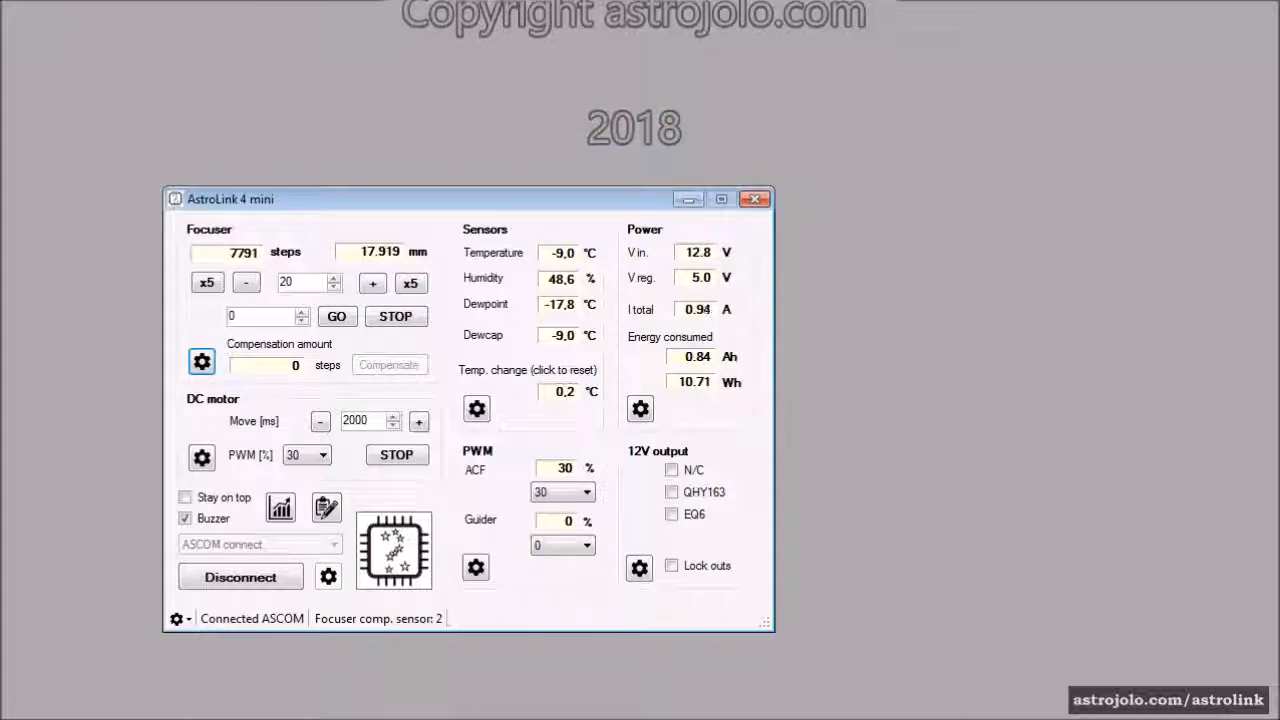